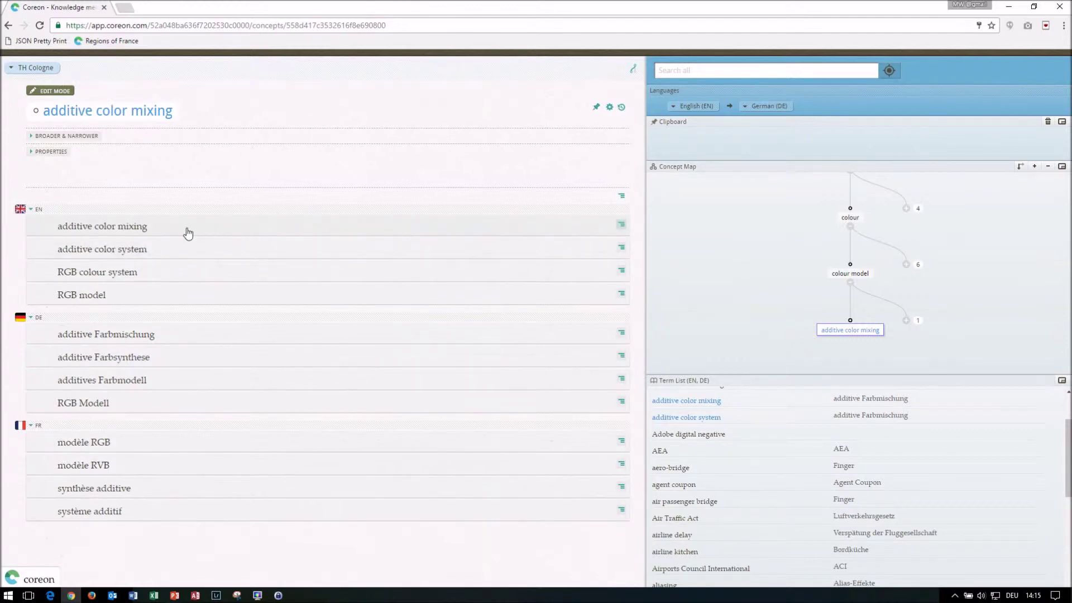
Show the note, context, source and word class of the English term 'additive color mixing'
left_click(622, 225)
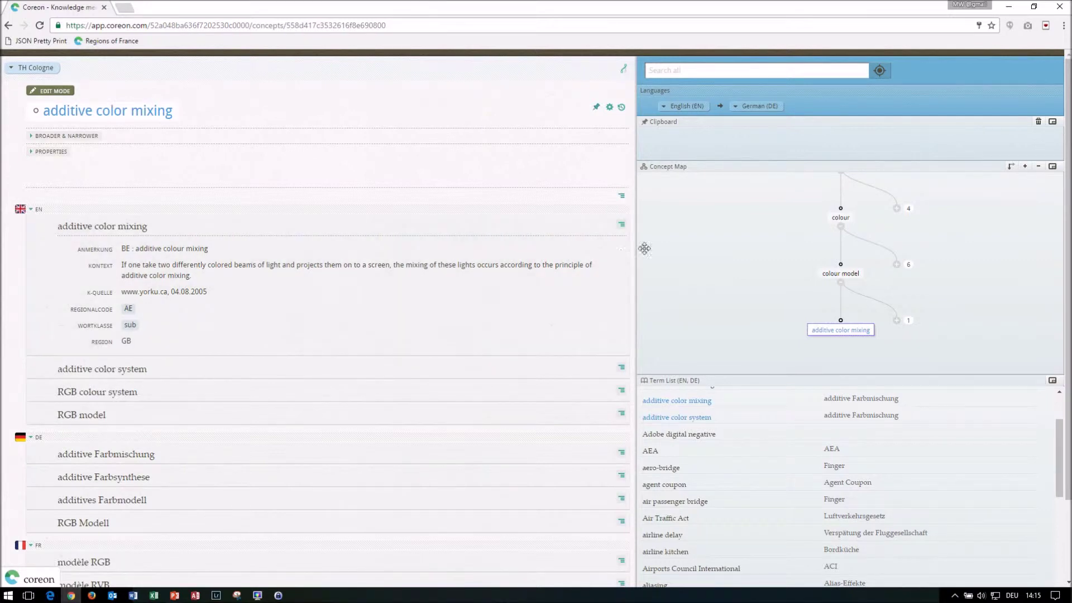
Toggle term details for all English terms off, then expand concept properties (Digitalfotografie, notation 1.3.2.4.1)
left_click(622, 226)
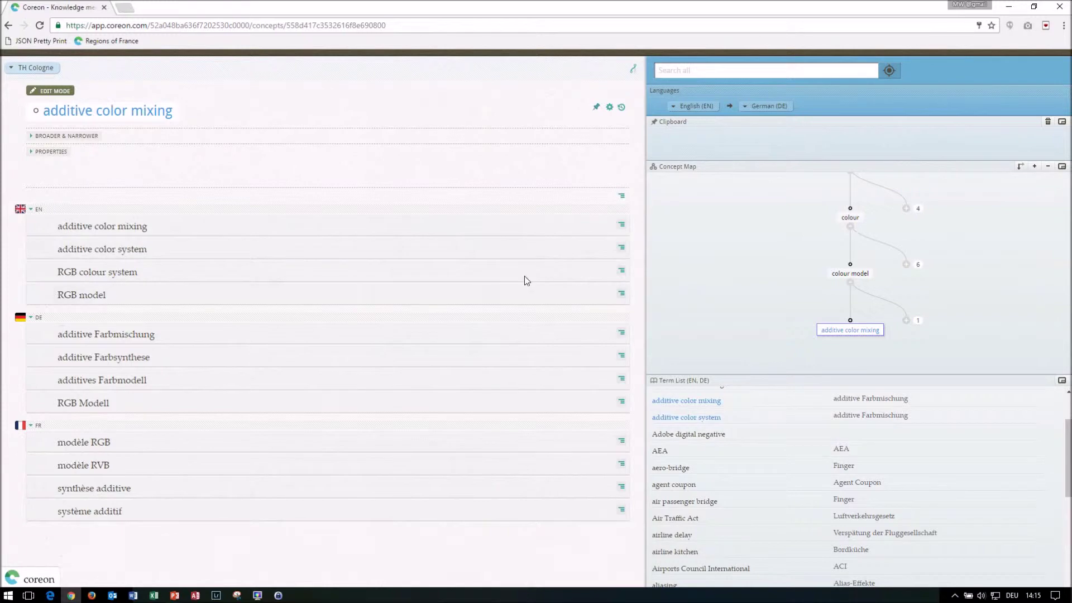
left_click(623, 199)
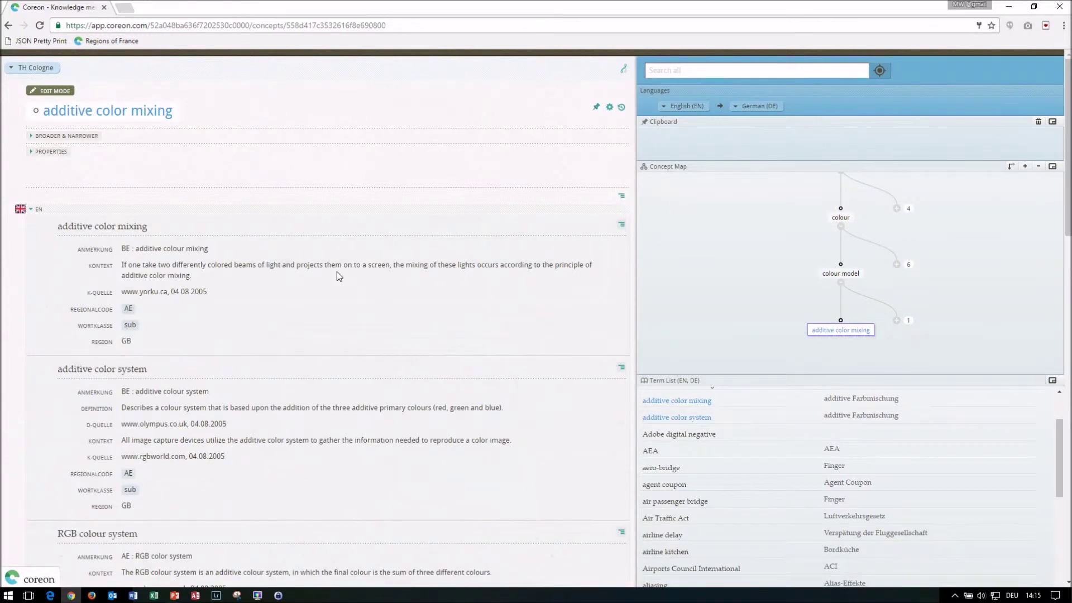
scroll(337, 272, "down", 2)
scroll(336, 271, "down", 7)
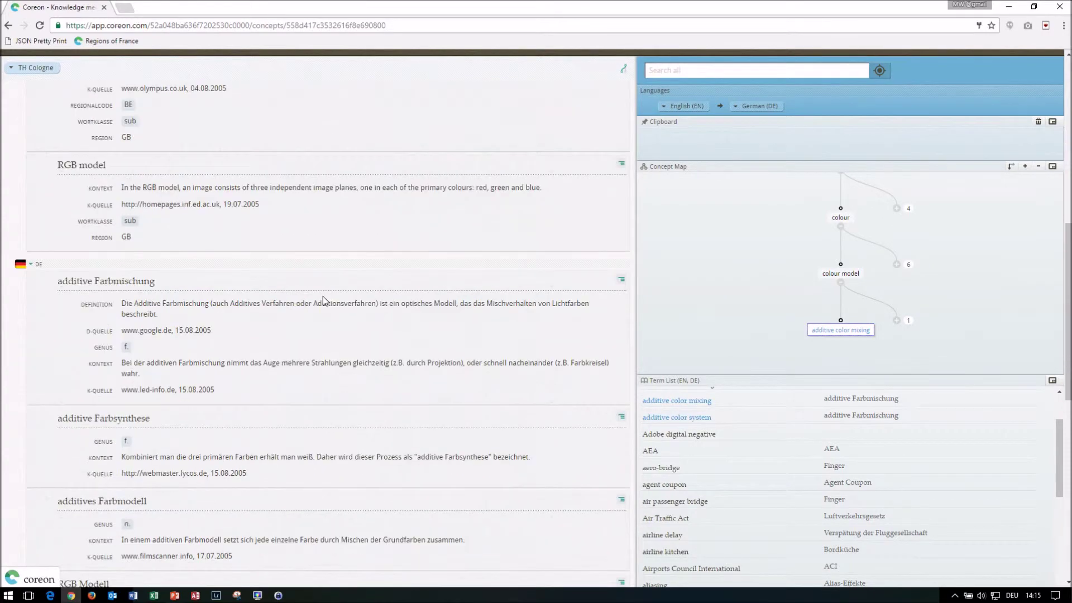
scroll(323, 299, "up", 10)
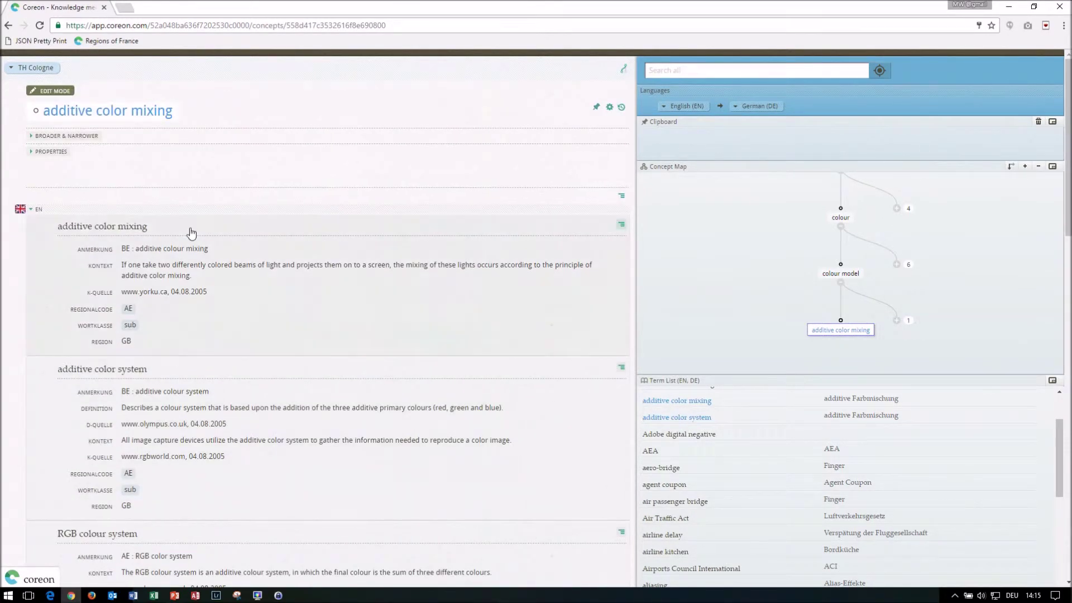
left_click(622, 198)
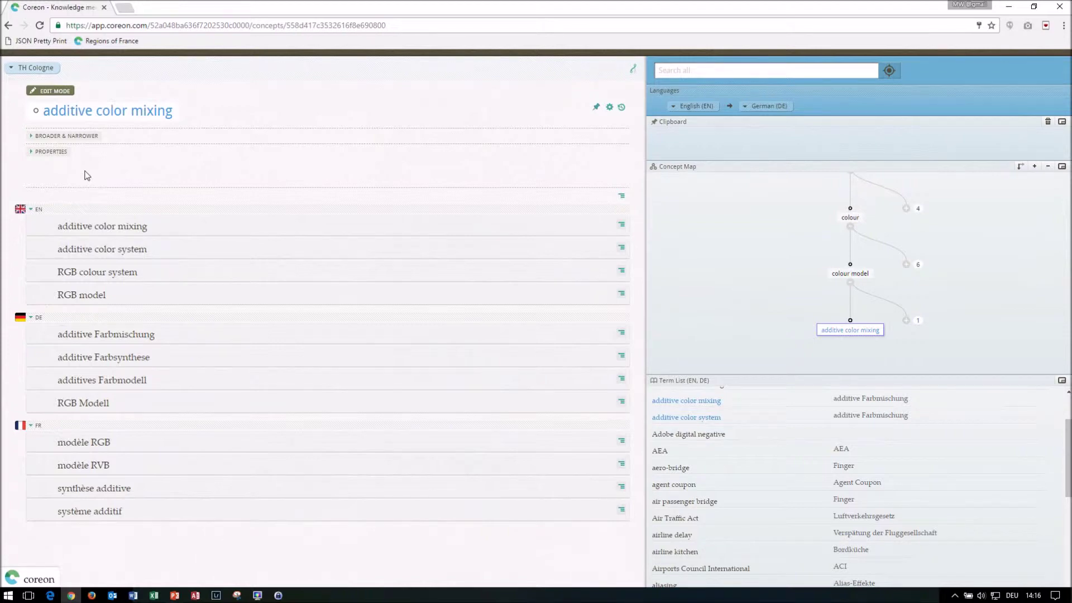
left_click(56, 155)
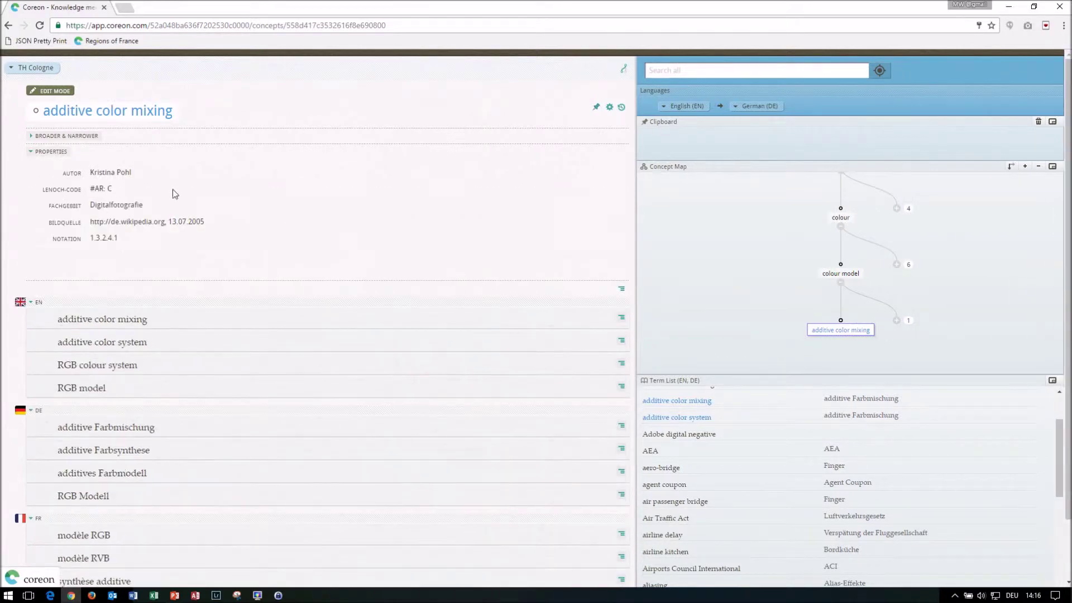
Collapse the concept properties and show Broader & Narrower, with 'colour model' above
left_click(56, 155)
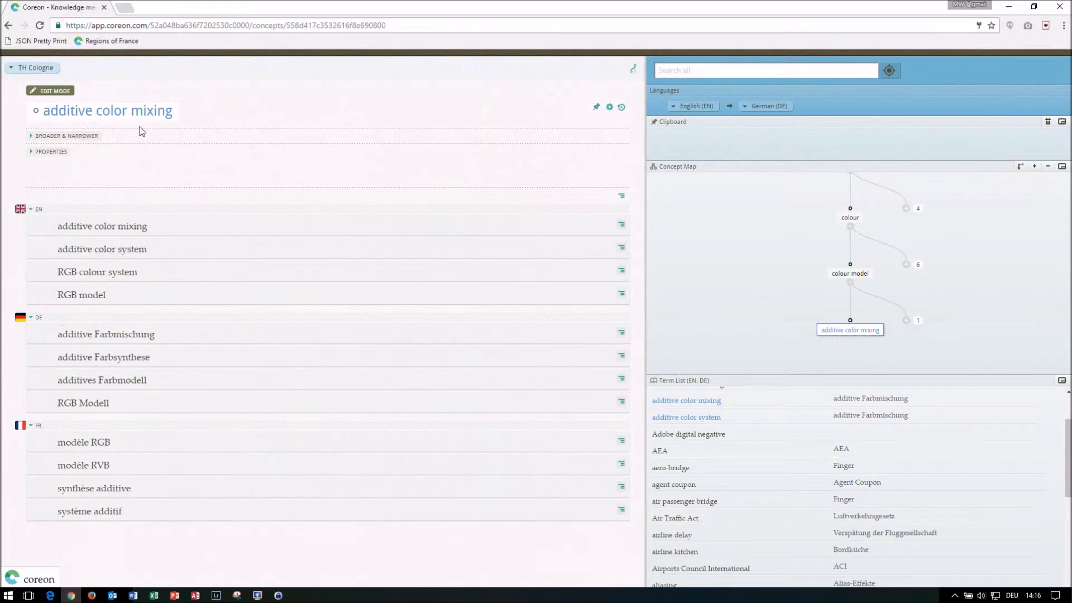
left_click(84, 140)
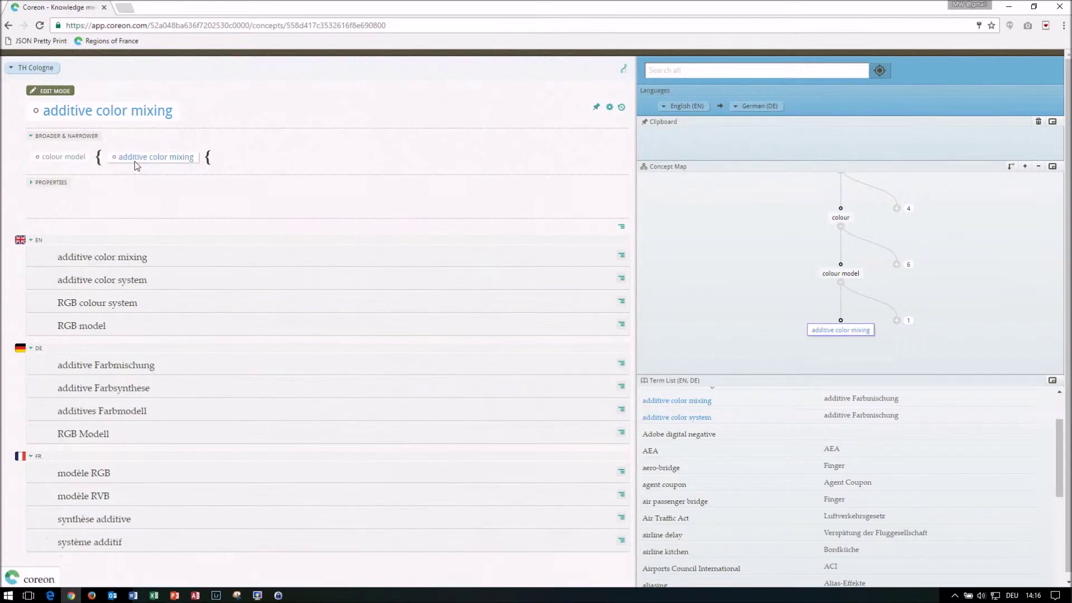
Follow the broader links colour model, colour, then digital image
left_click(58, 158)
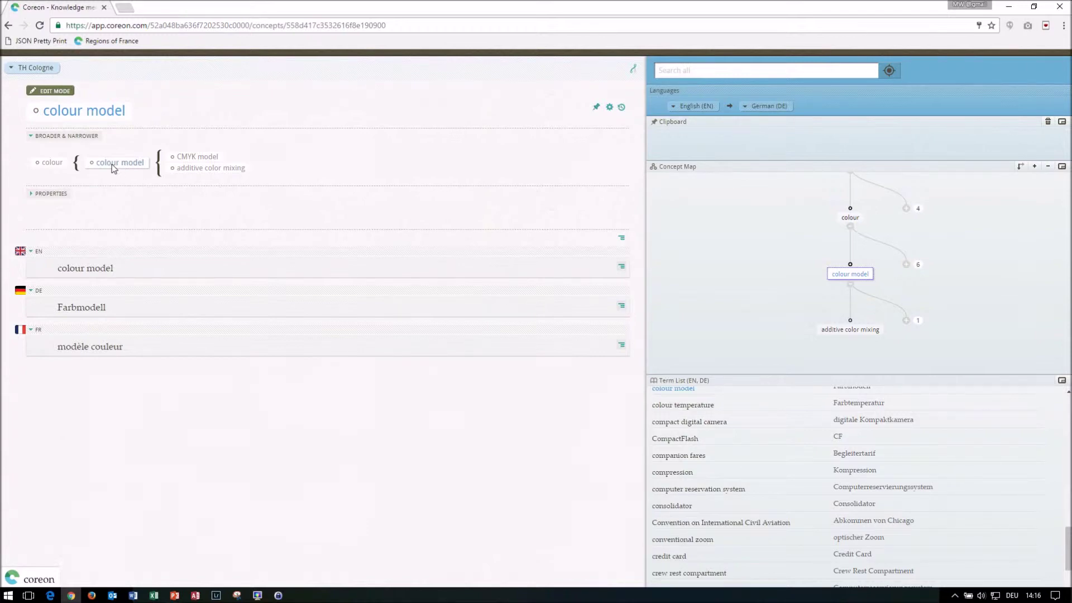
left_click(56, 166)
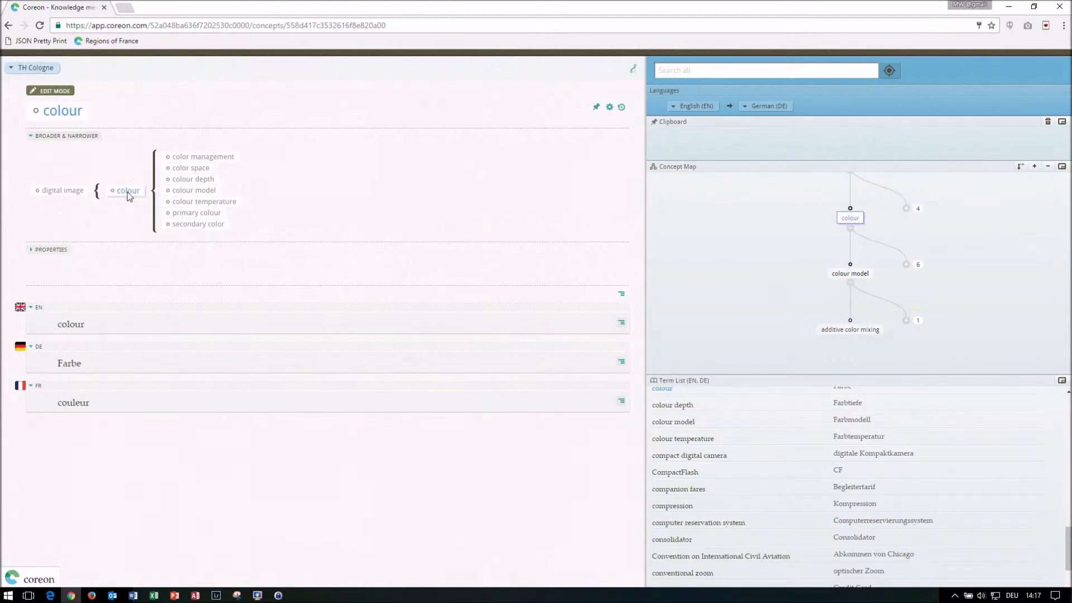
left_click(63, 192)
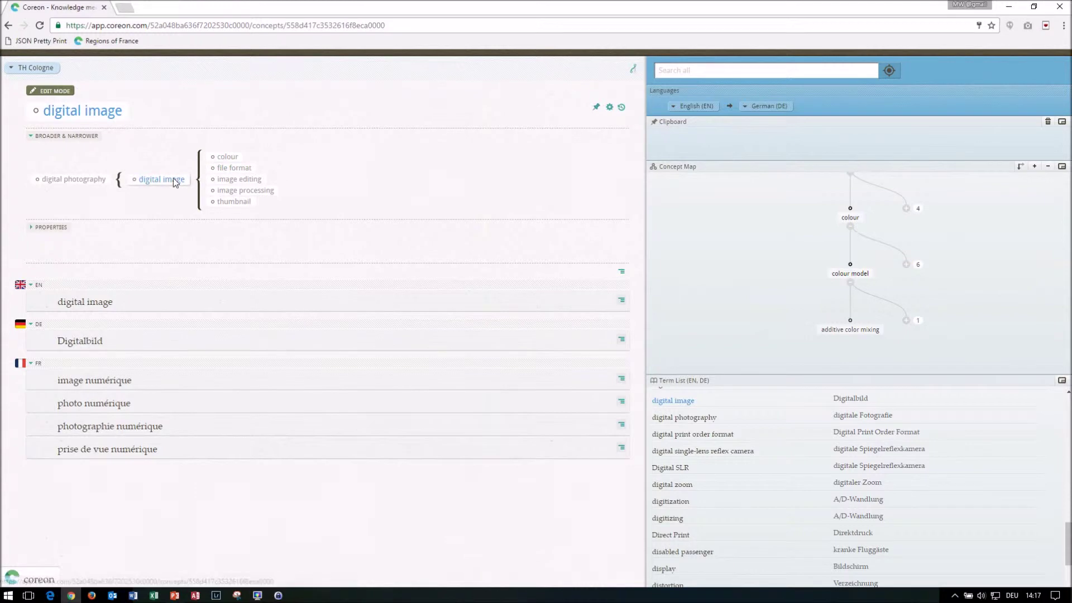
Descend via file format, <file format for photographs>, Raw to Adobe digital negative and show its system info
left_click(236, 168)
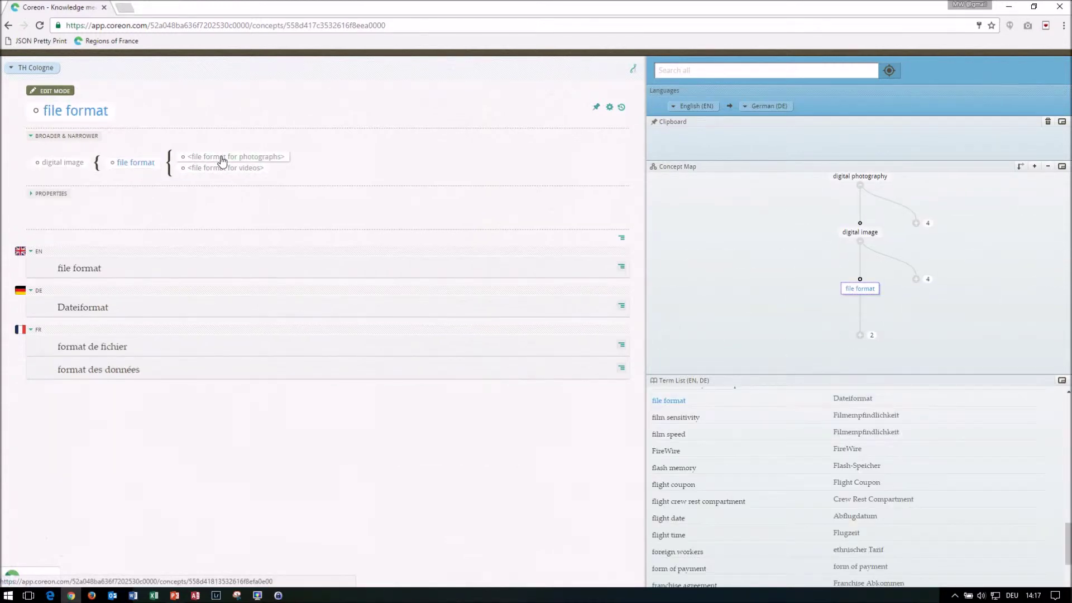
left_click(222, 162)
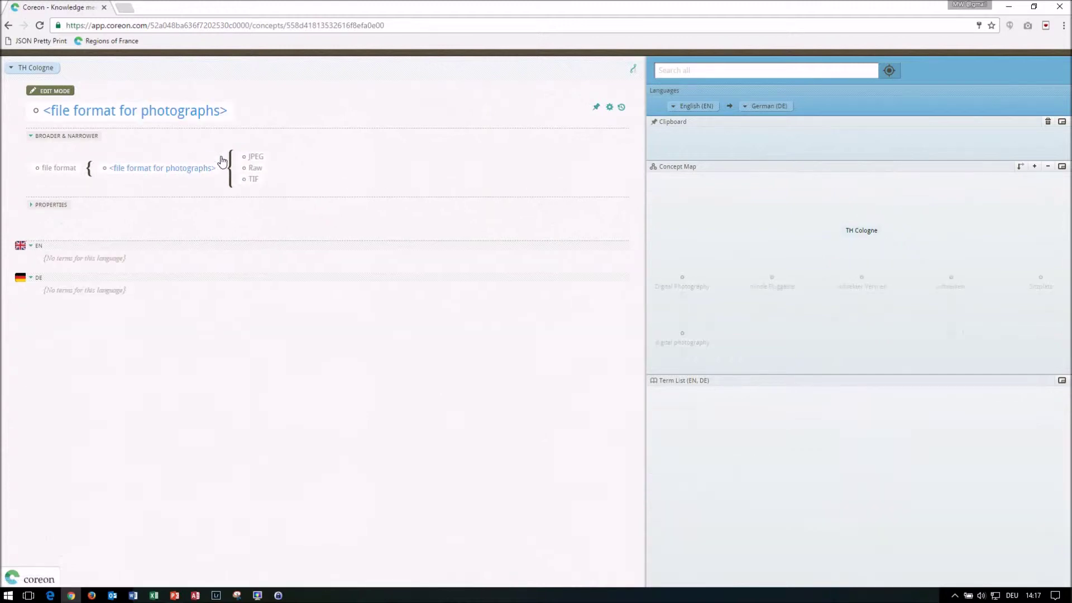
left_click(256, 168)
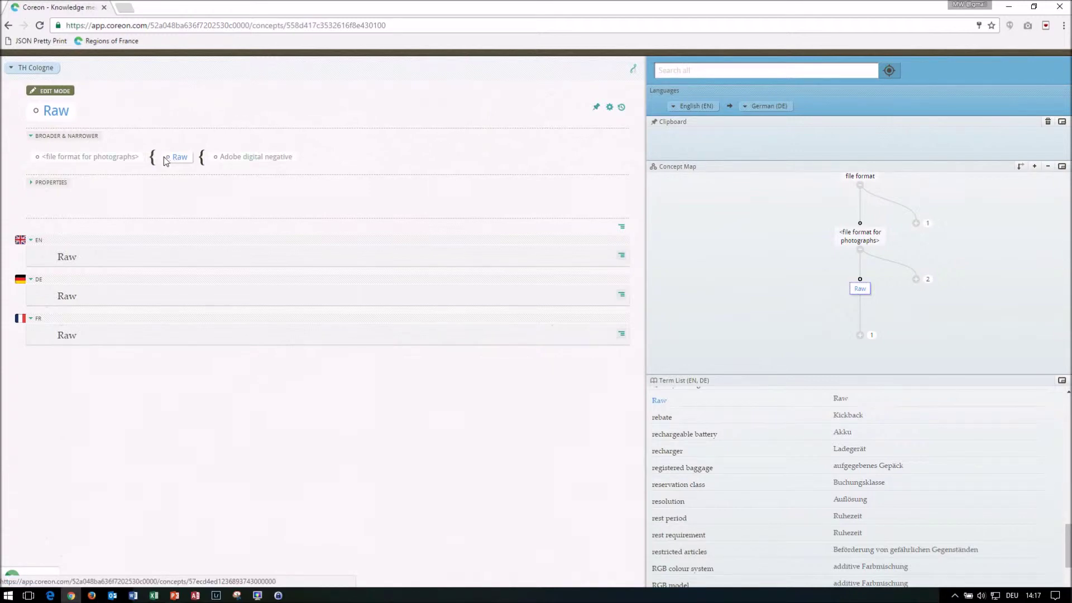
left_click(265, 162)
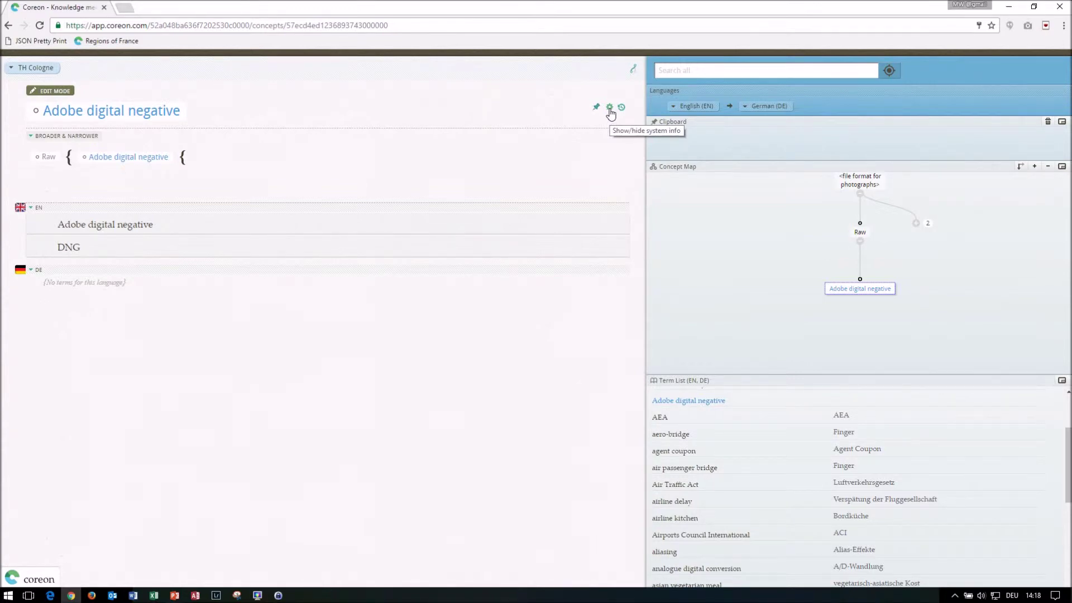
left_click(610, 107)
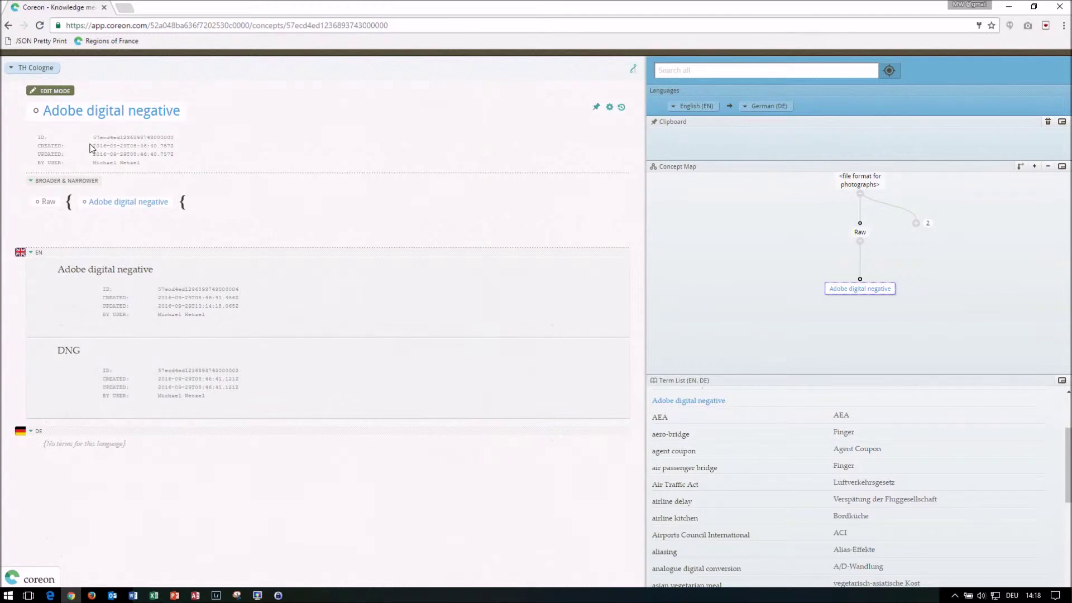
left_click_drag(94, 144, 174, 148)
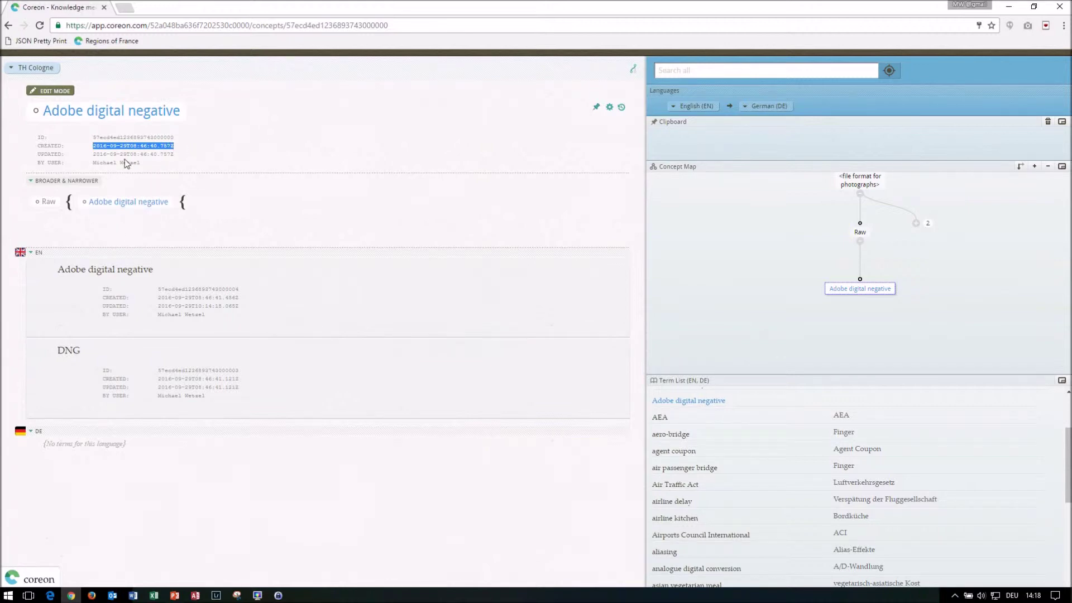
left_click(610, 108)
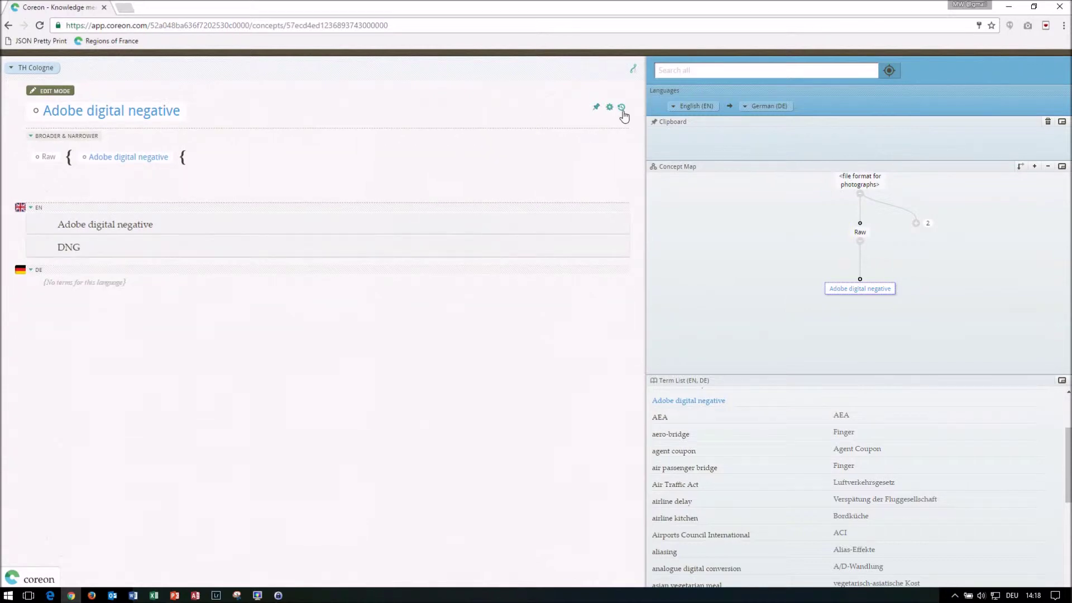
left_click(622, 108)
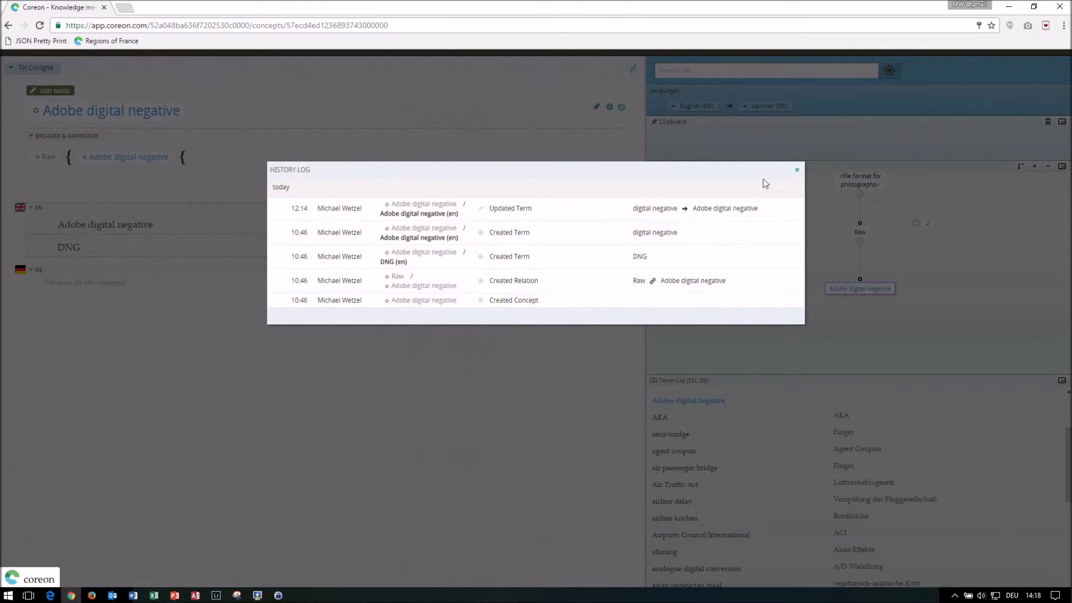
left_click(796, 171)
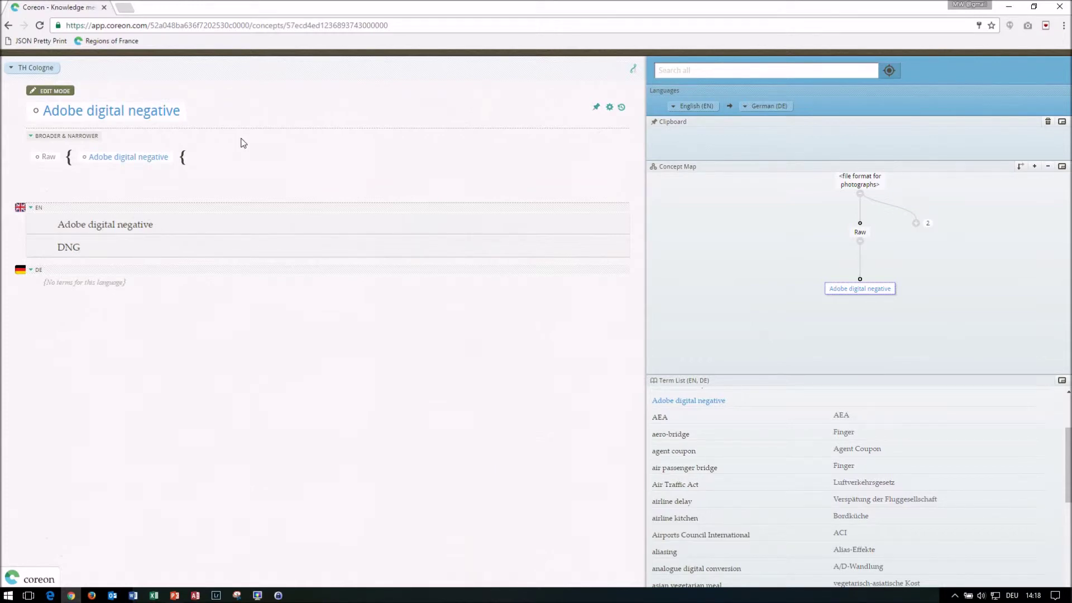
Return to Raw, reveal sibling formats JPEG and TIF in the map, and open JPEG
left_click(47, 158)
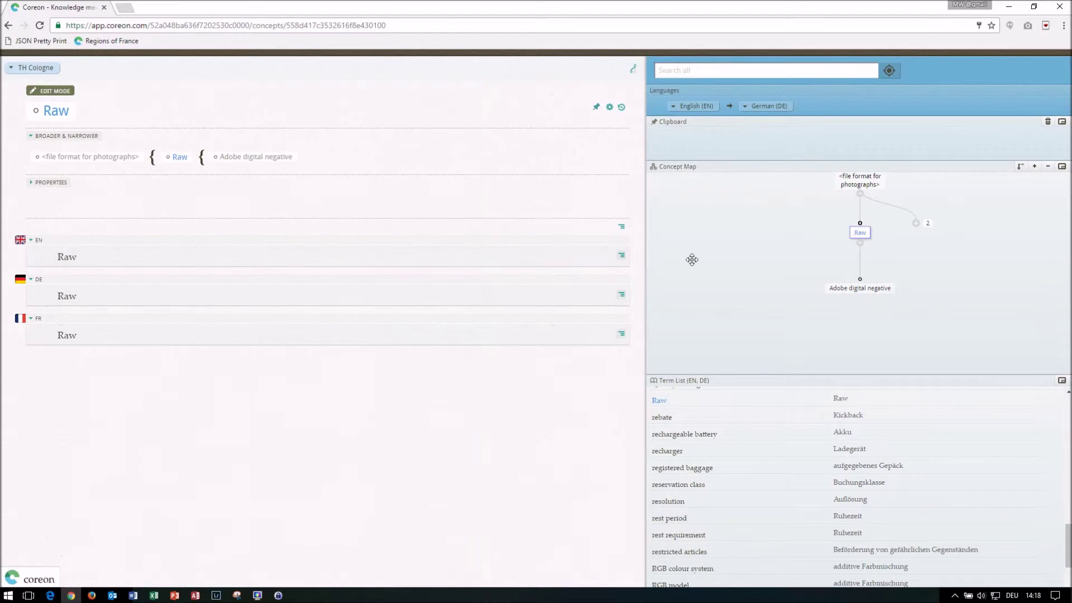
left_click_drag(766, 223, 754, 257)
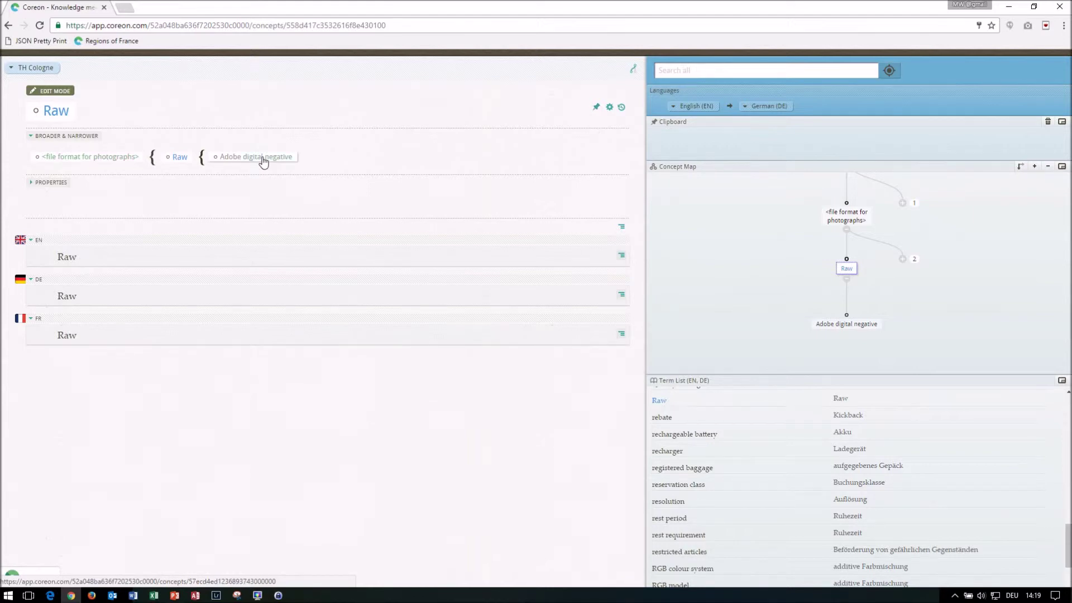
left_click(903, 259)
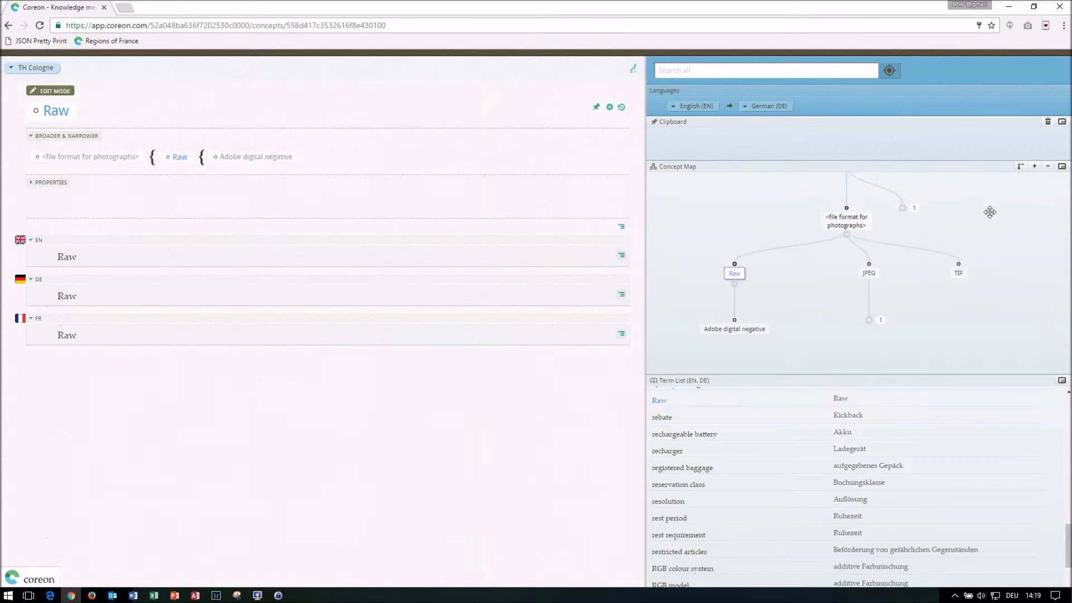
left_click_drag(990, 212, 984, 222)
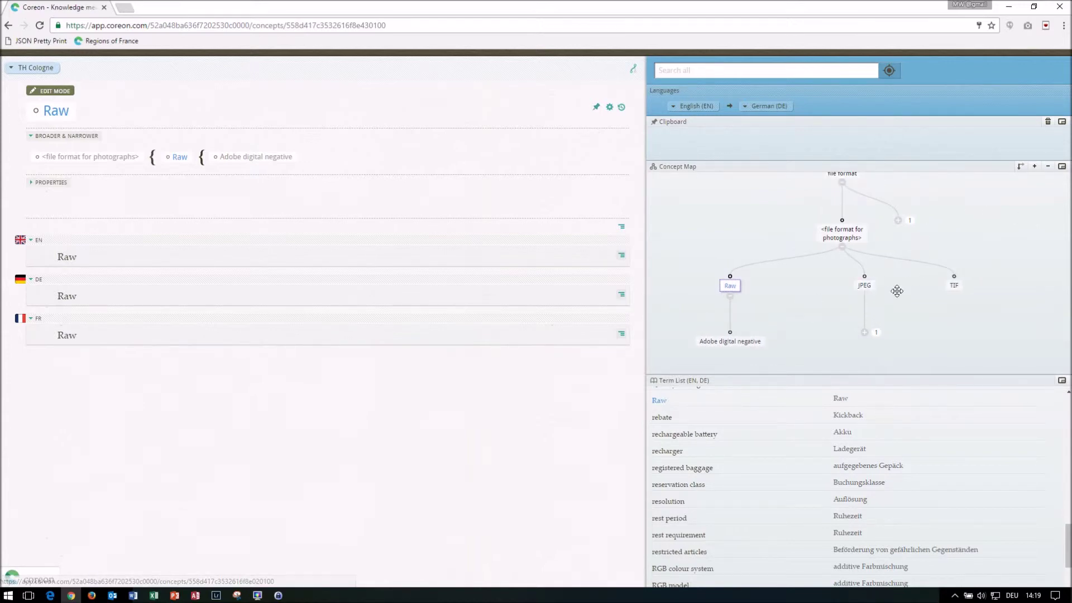
left_click(866, 286)
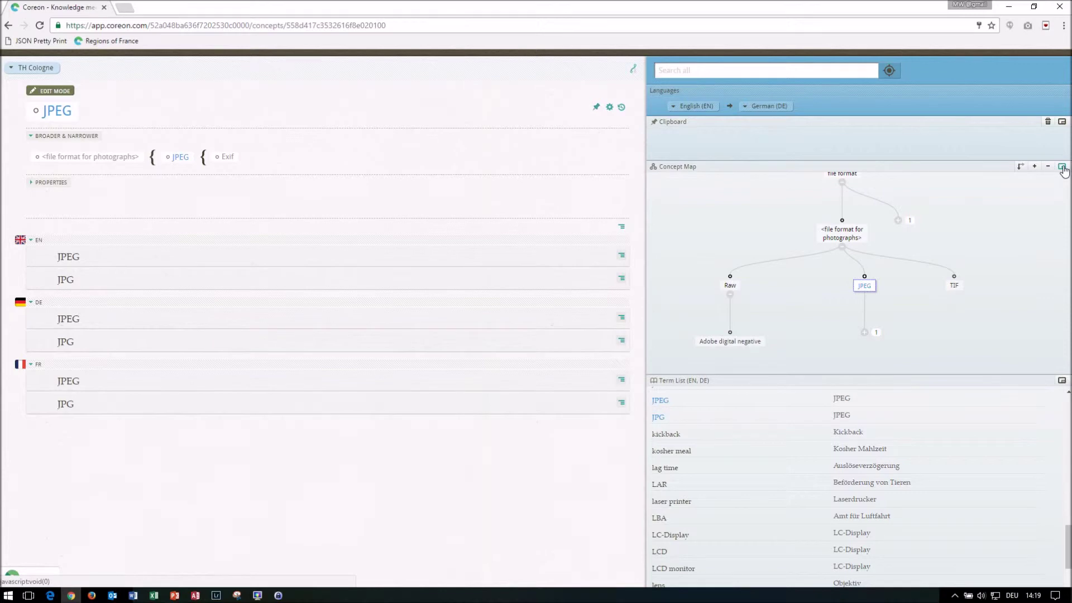
Maximize the concept map, try zooming in and out, and switch it to a horizontal layout
left_click(1062, 167)
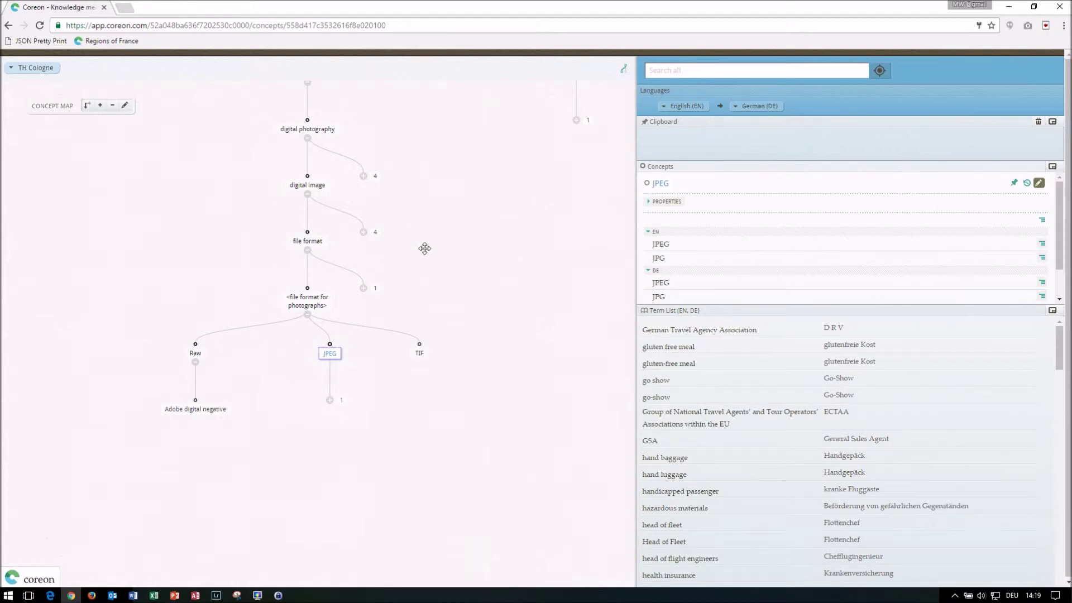
left_click(101, 106)
left_click(113, 106)
scroll(430, 295, "up", 1)
scroll(426, 296, "down", 1)
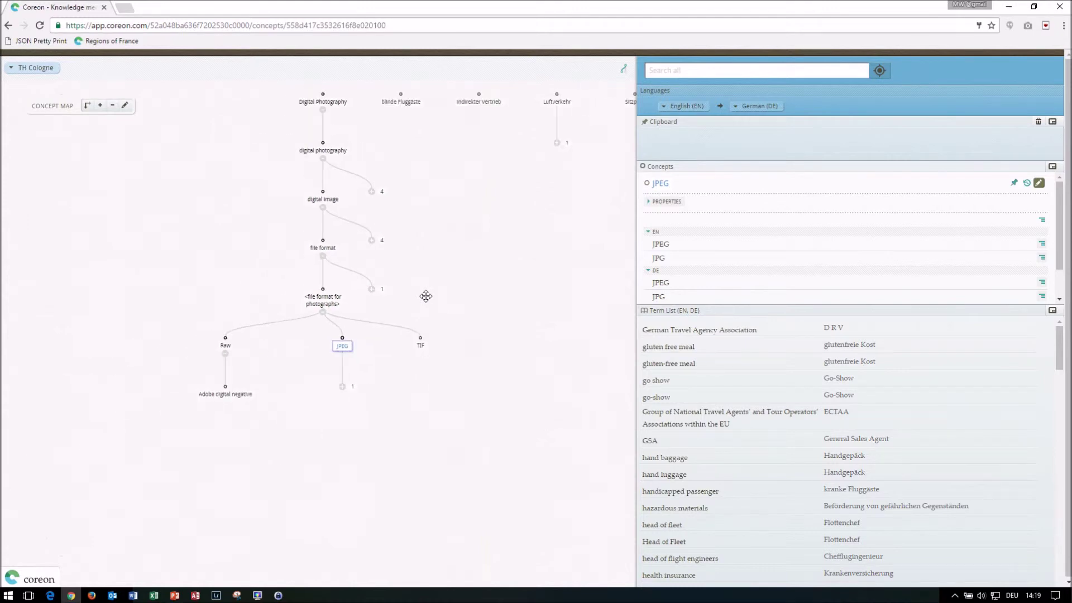
scroll(424, 297, "up", 1)
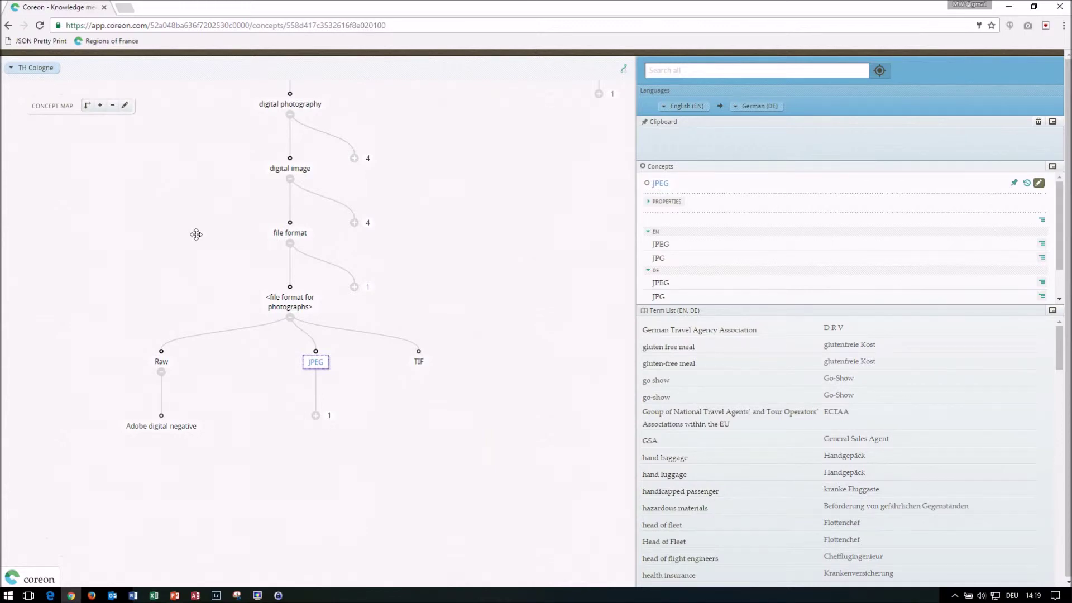
left_click_drag(182, 213, 197, 216)
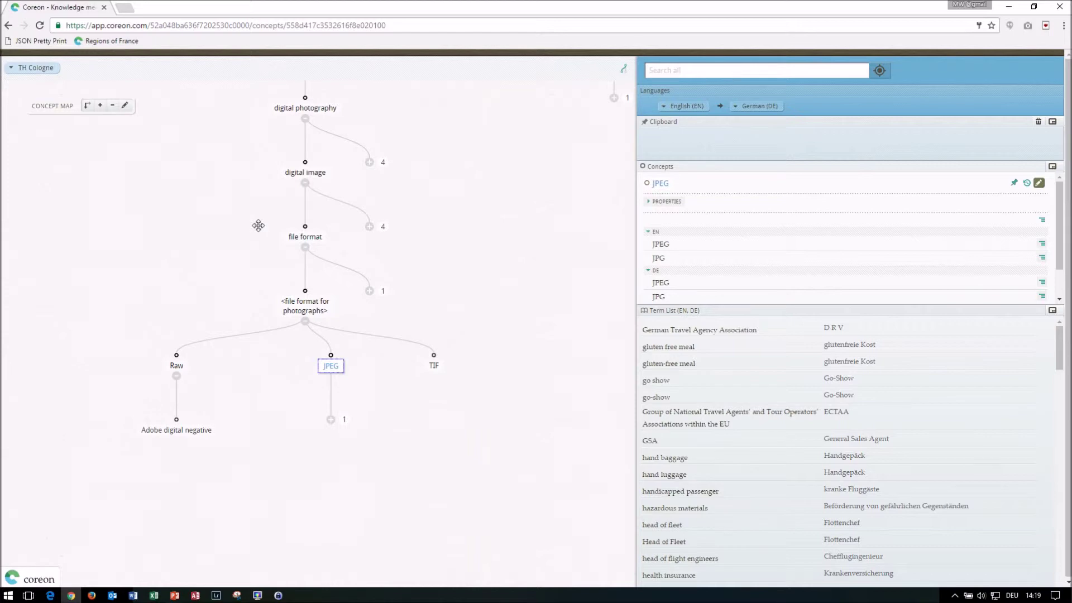
left_click_drag(257, 209, 261, 215)
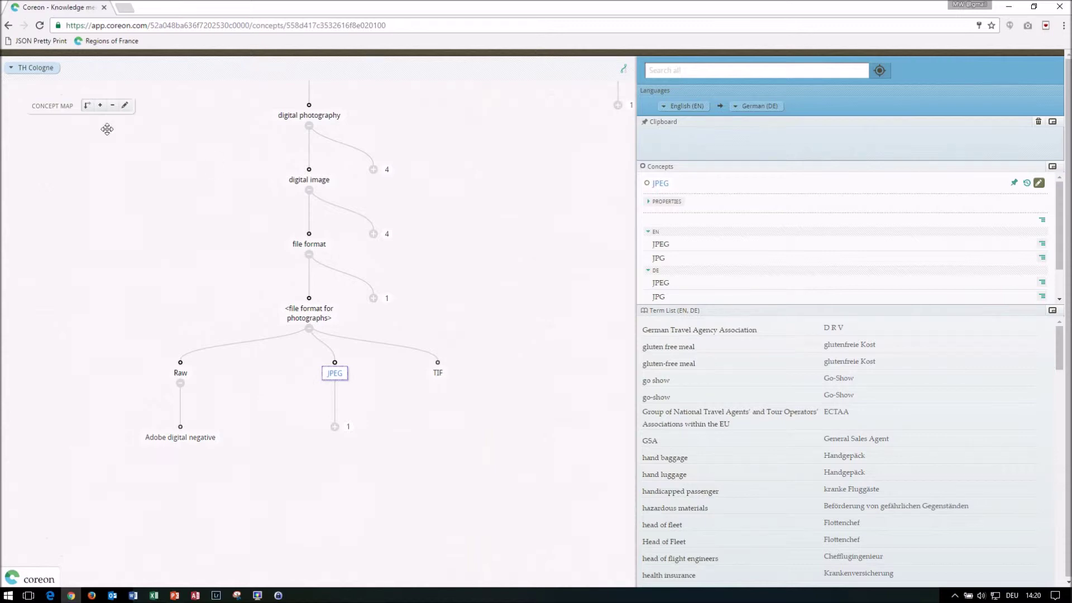
left_click(87, 106)
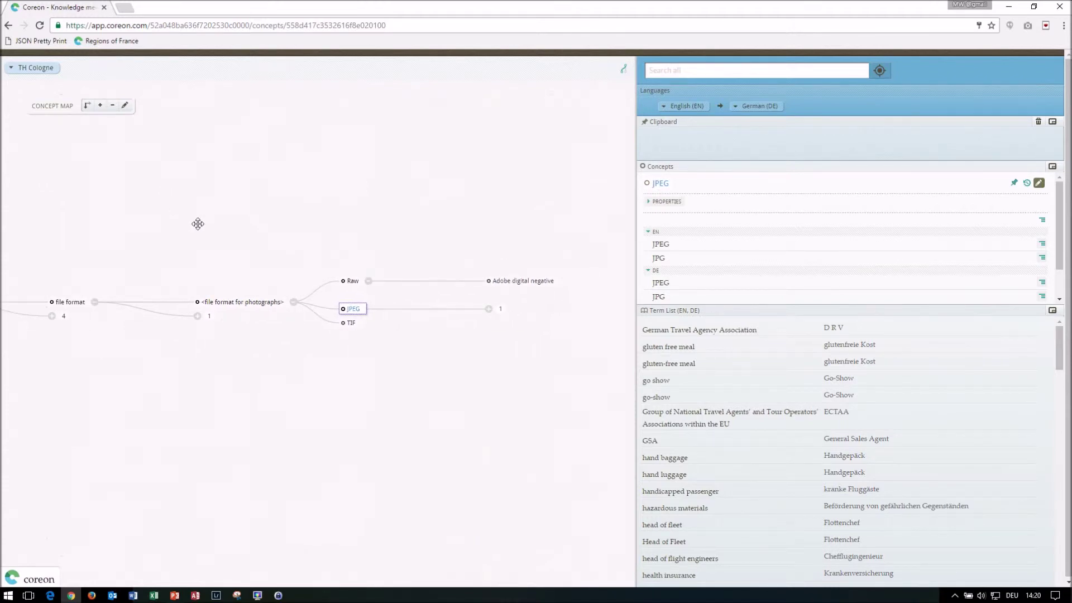
Reveal file format's sibling branches under digital image and expand colour's seven sub-concepts
left_click(51, 316)
left_click_drag(95, 213, 192, 218)
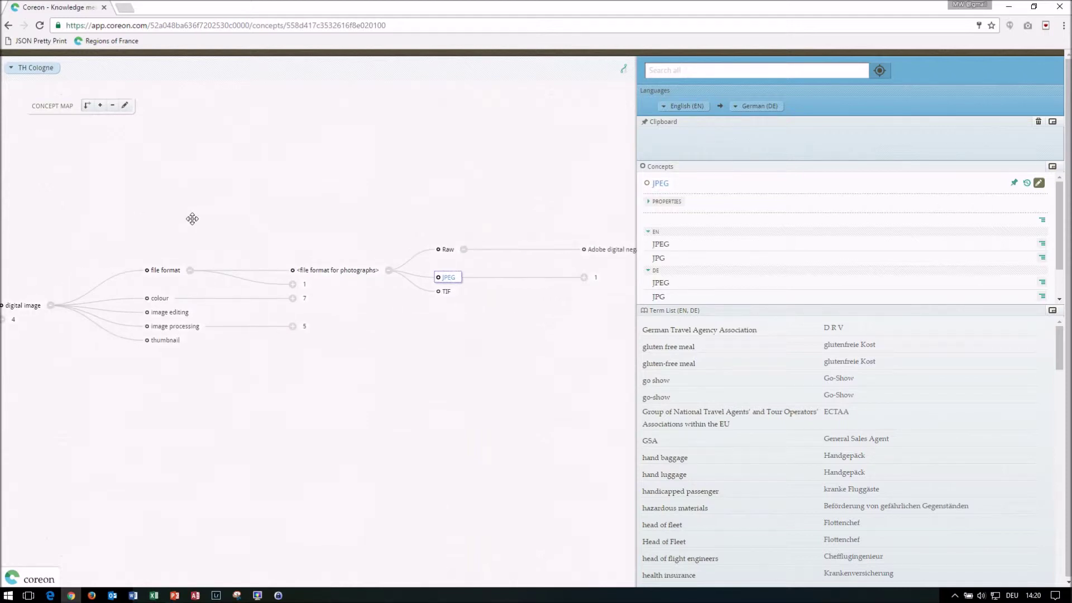
left_click(292, 298)
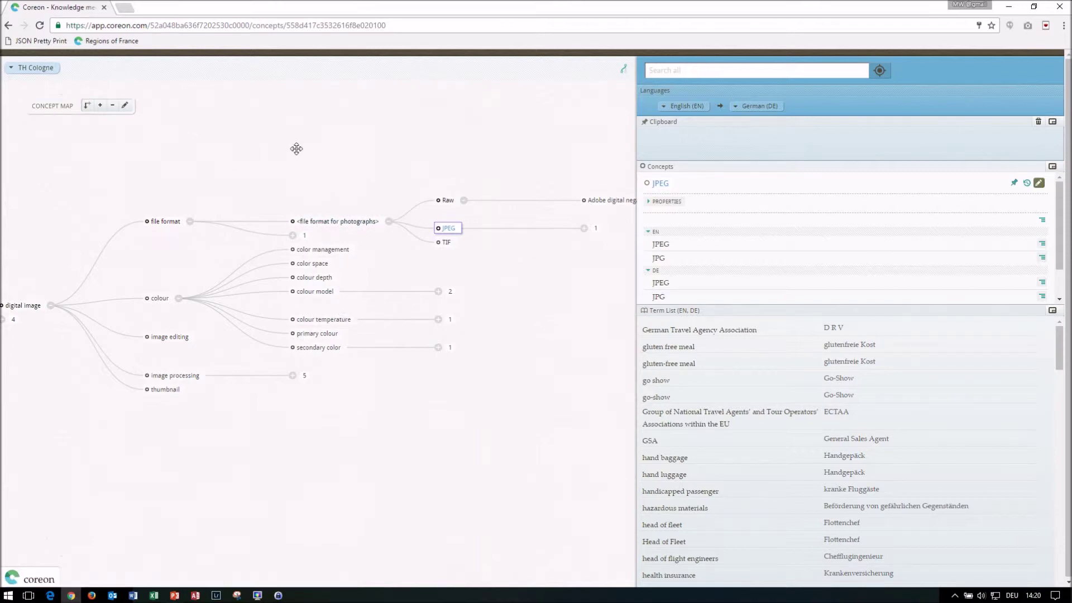
left_click_drag(568, 167, 507, 163)
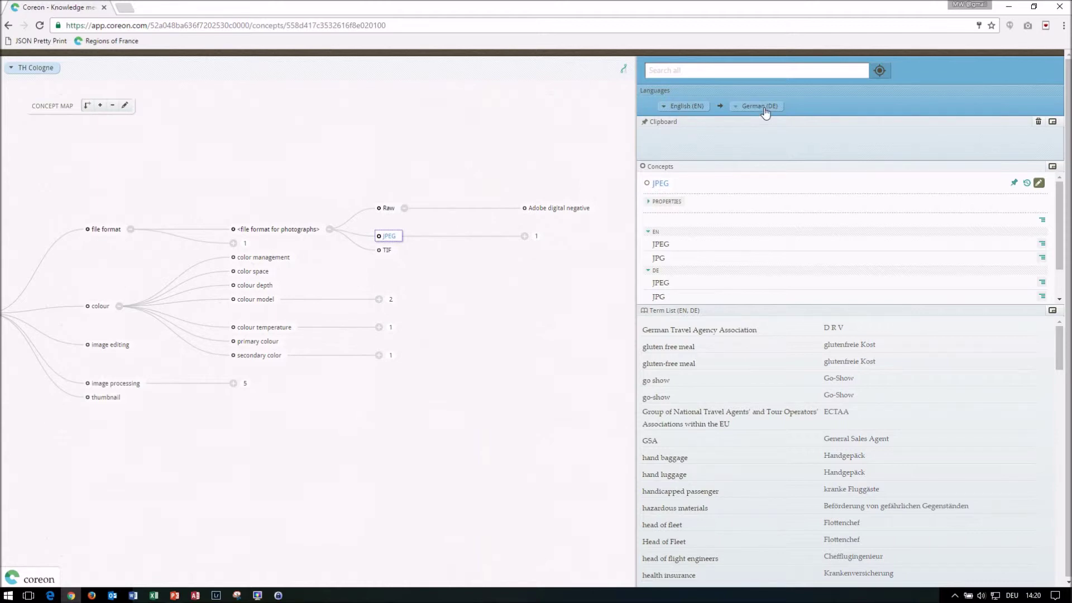
left_click(692, 107)
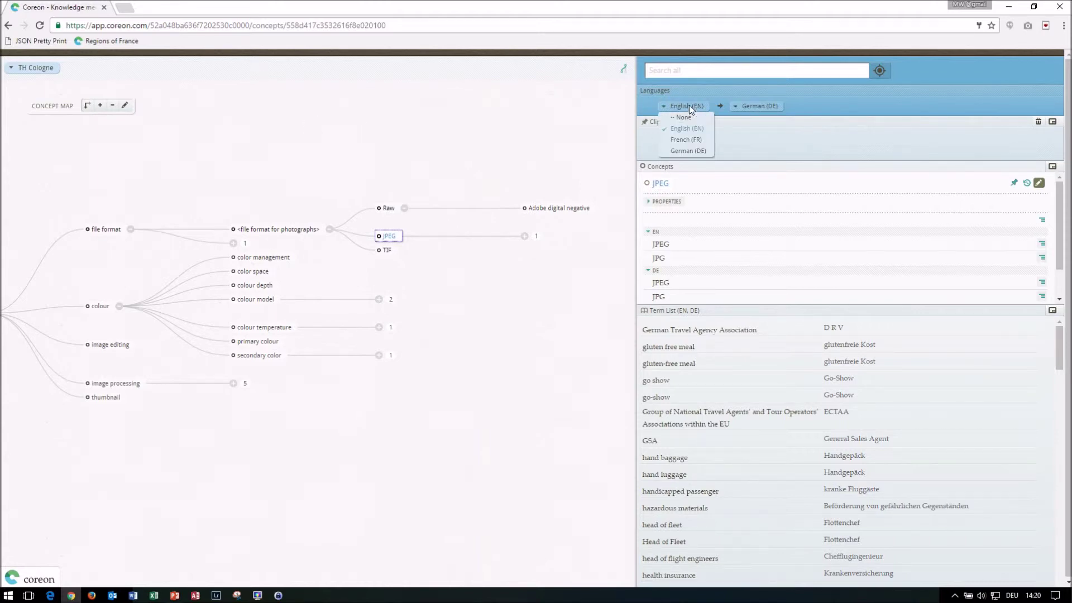
left_click(685, 140)
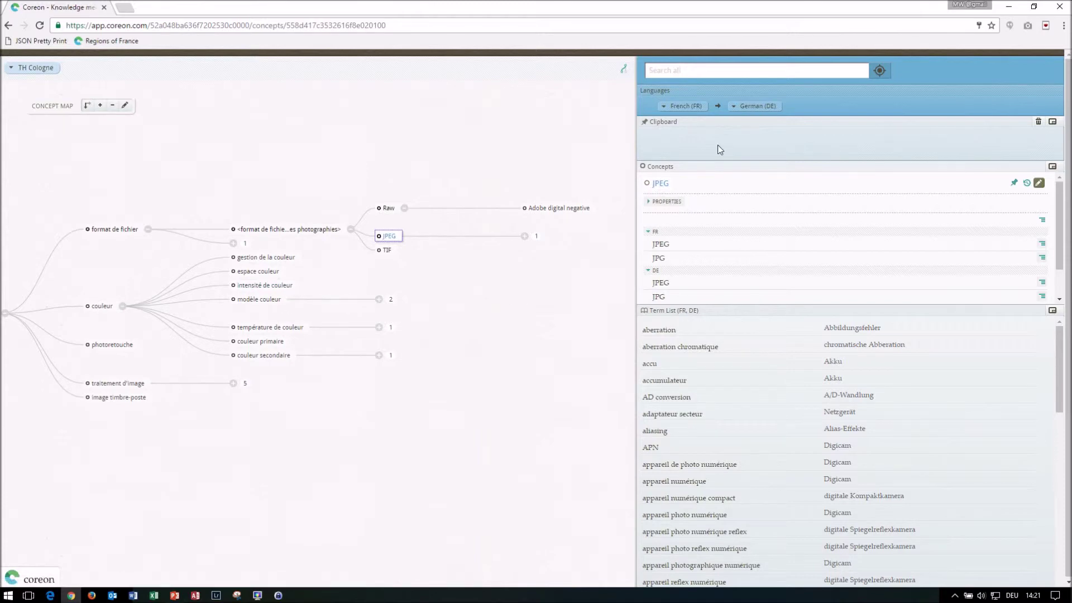
left_click(693, 107)
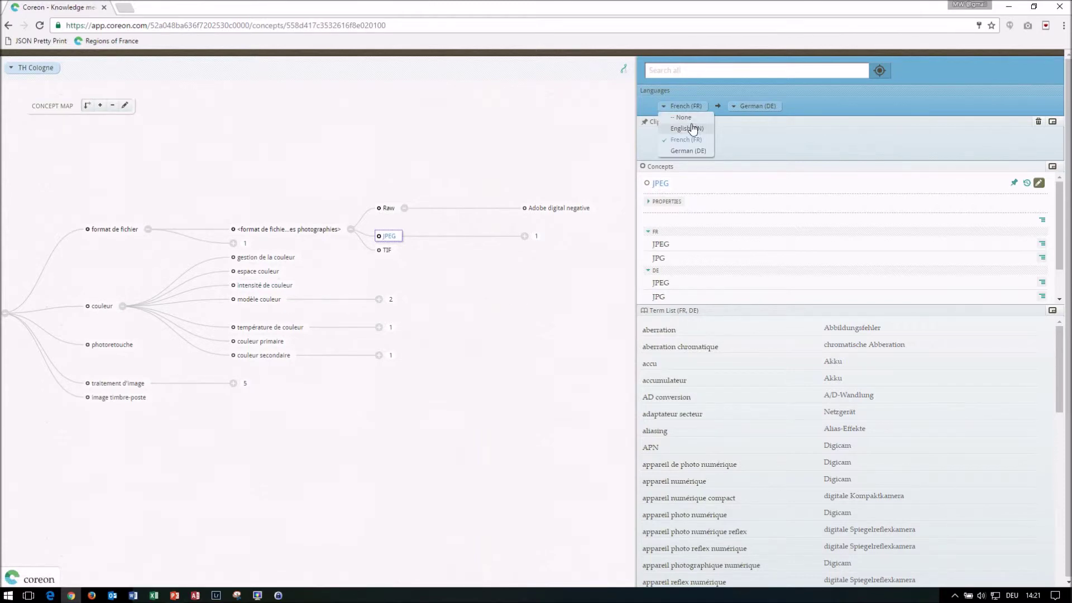
left_click(692, 128)
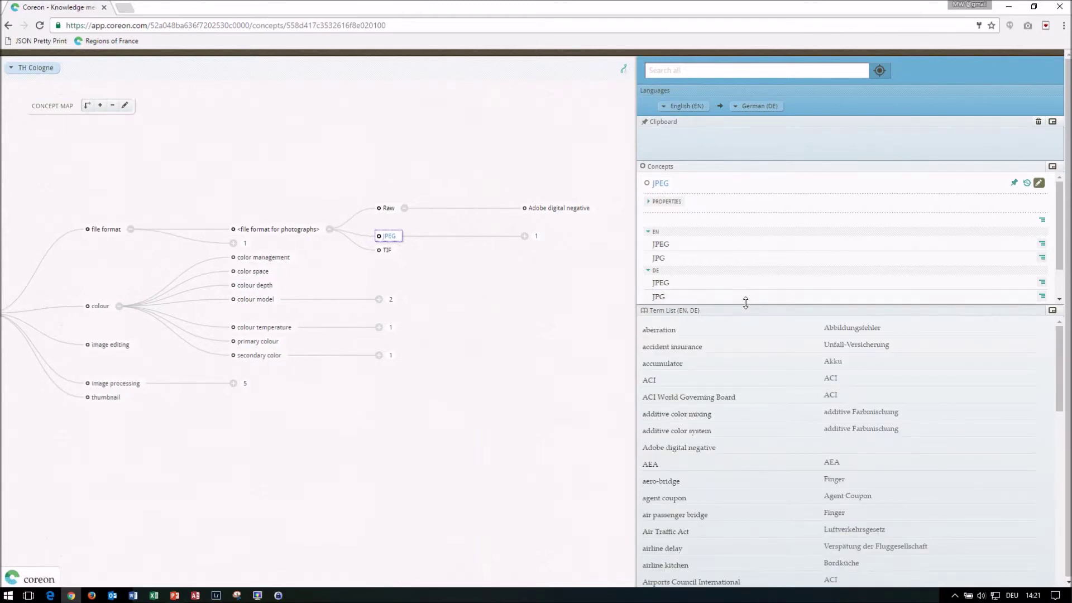
Enlarge the EN–DE term list, browse from agent coupon to baby food, and widen the right panel
left_click_drag(747, 305, 746, 302)
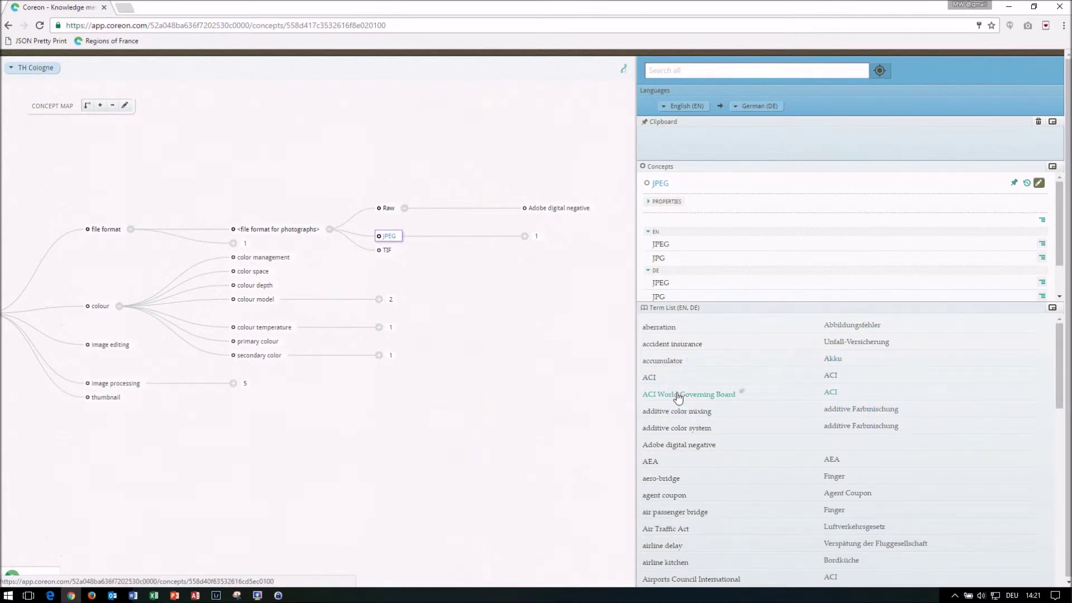
scroll(682, 377, "down", 2)
scroll(682, 378, "down", 3)
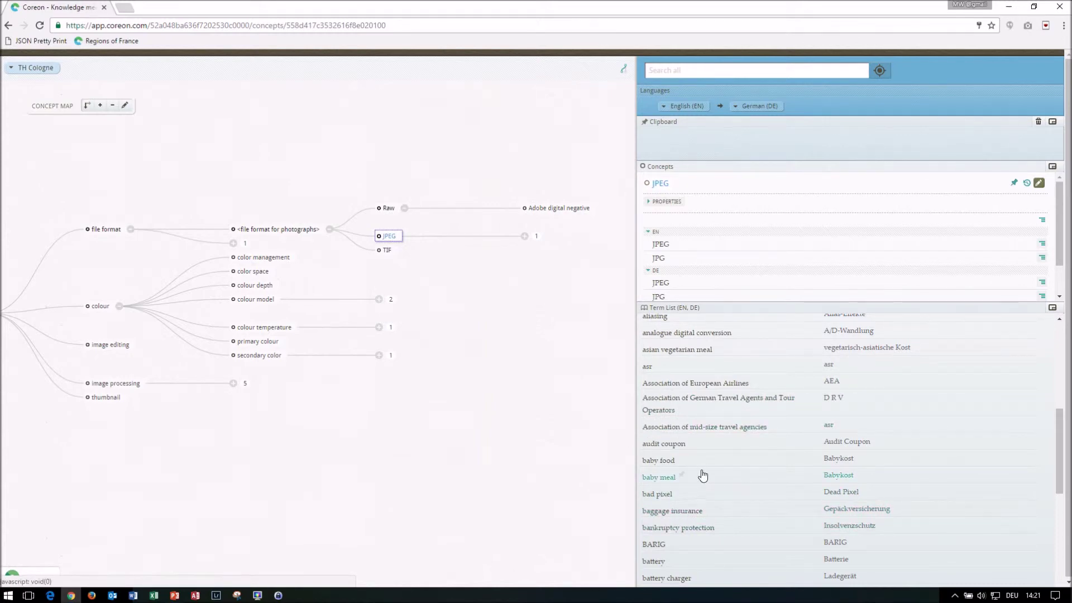
scroll(704, 470, "up", 2)
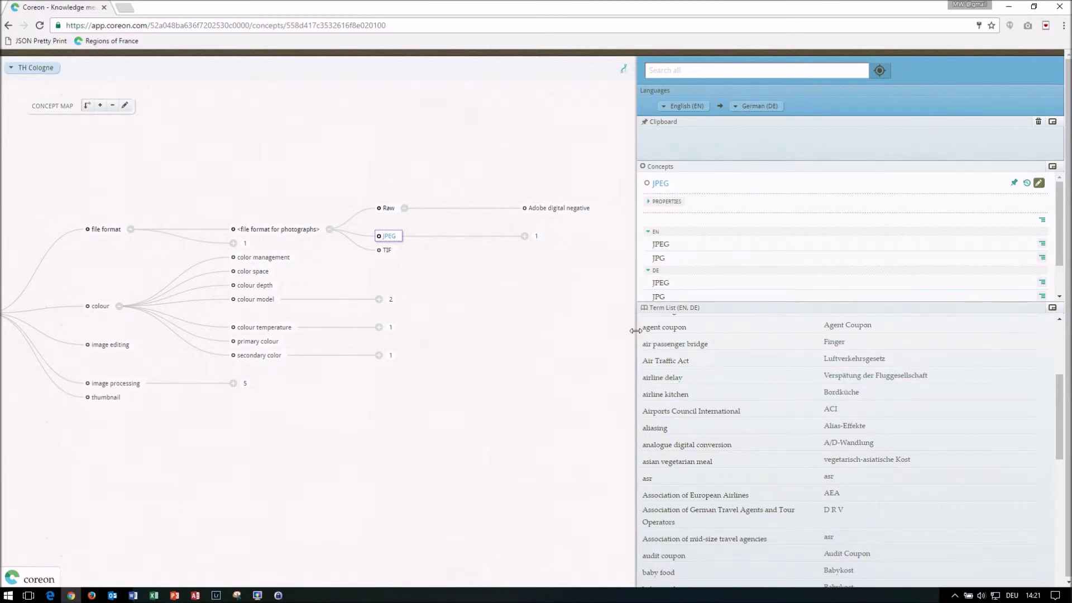
left_click_drag(635, 330, 623, 330)
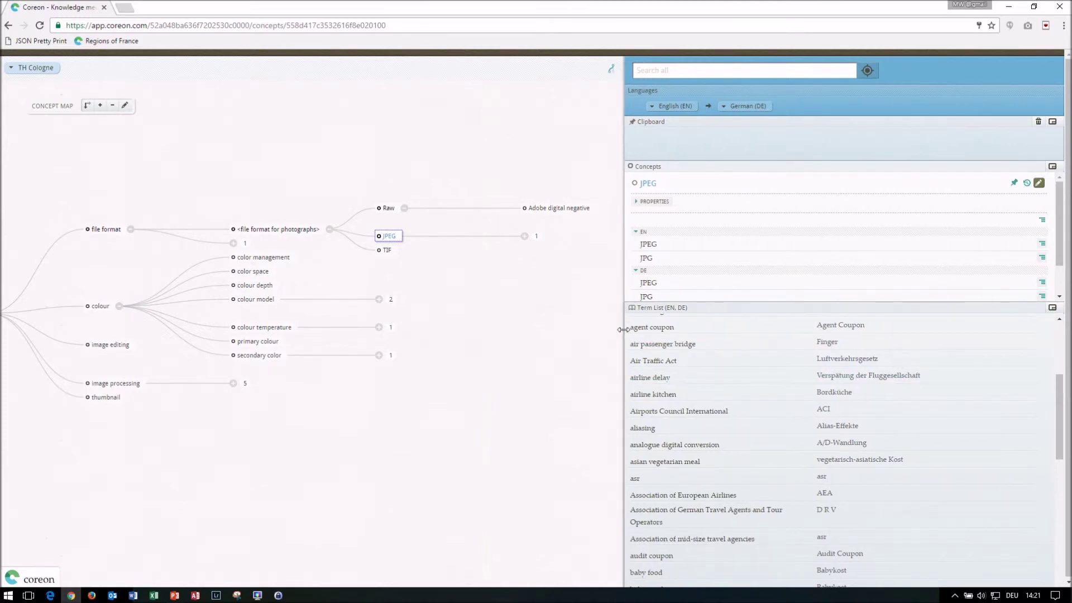
Add color management and image editing to the clipboard from the concept map
left_click_drag(364, 145, 370, 156)
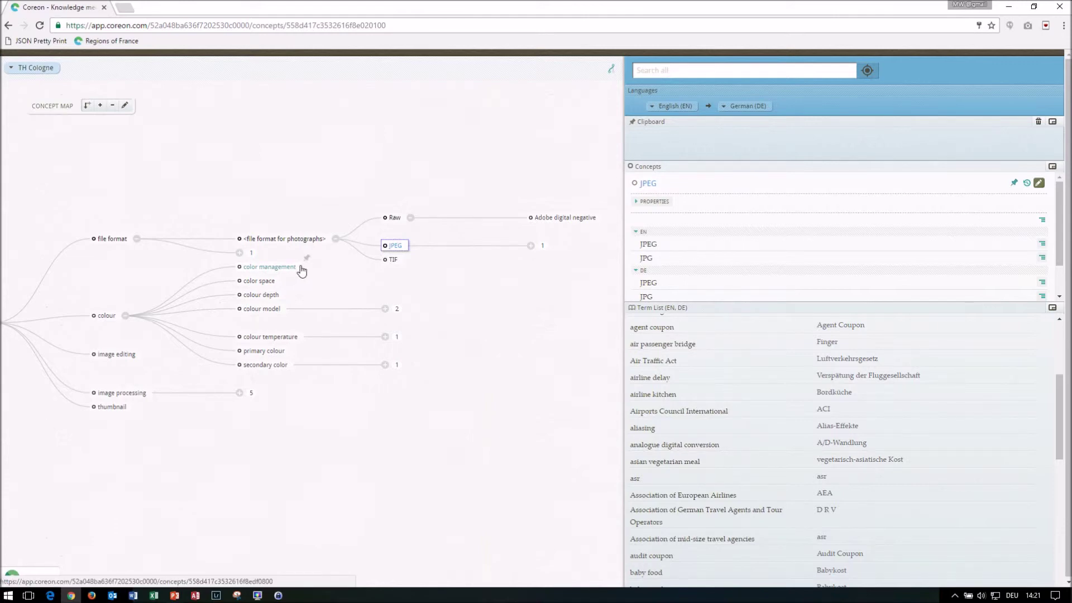
left_click(307, 258)
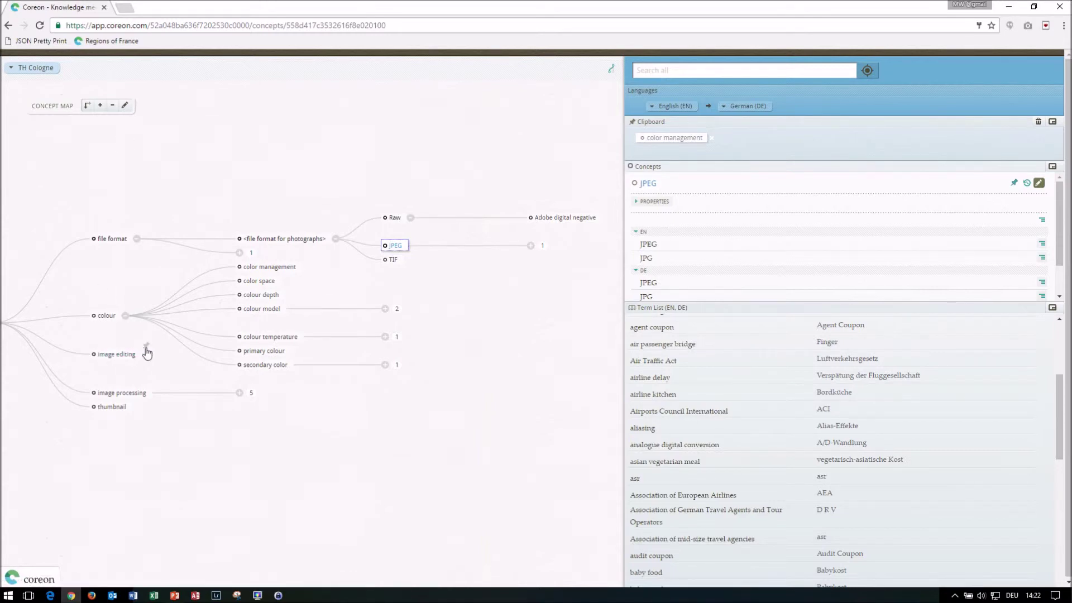
left_click(144, 349)
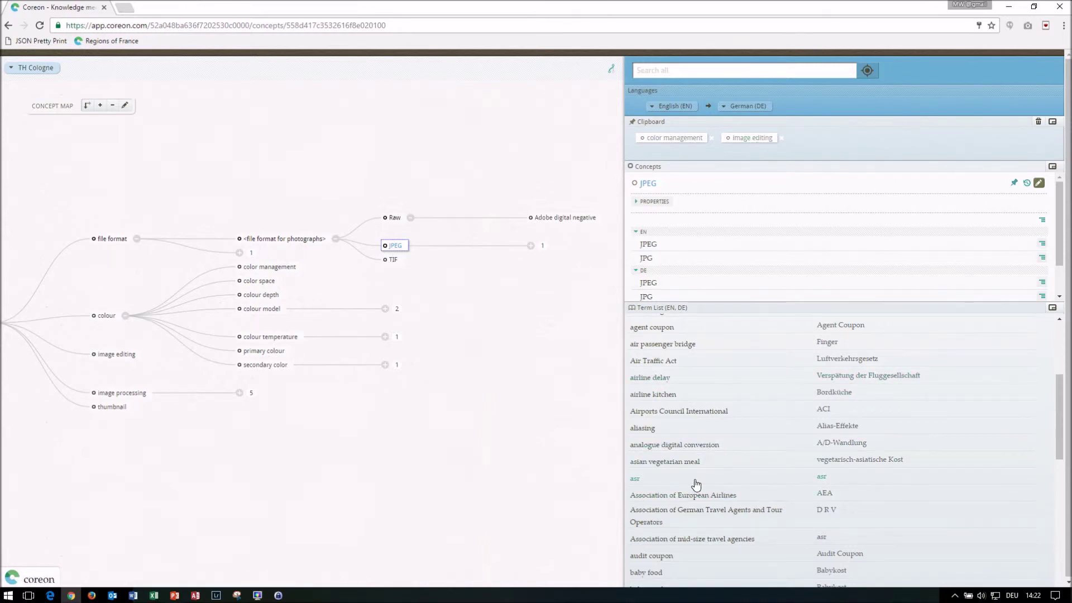
Pin 'buffer' to the clipboard, open image editing, then remove it from the clipboard
scroll(698, 480, "down", 3)
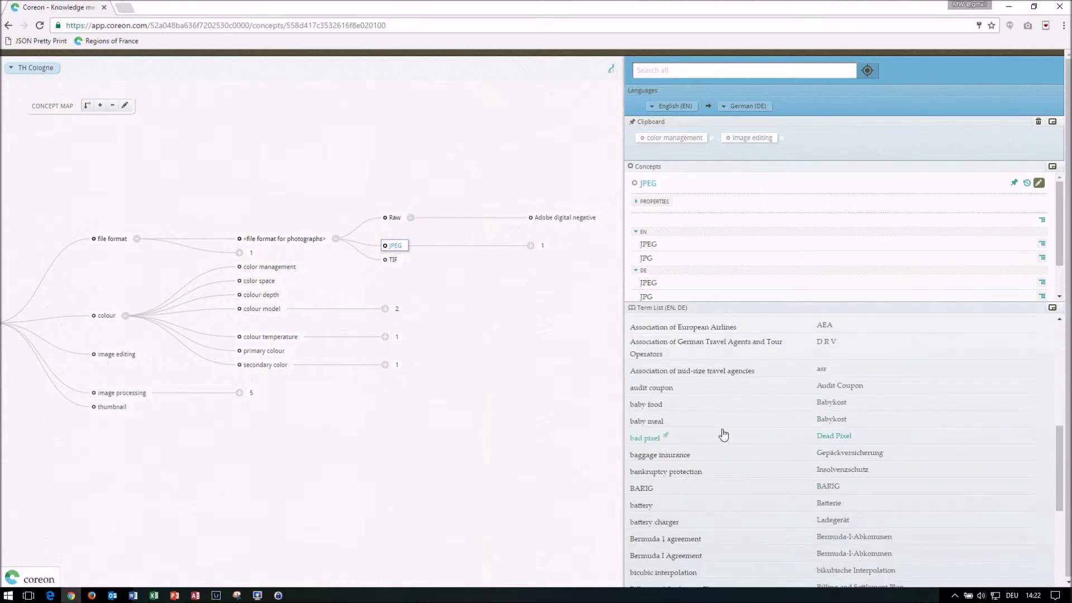
scroll(723, 435, "down", 5)
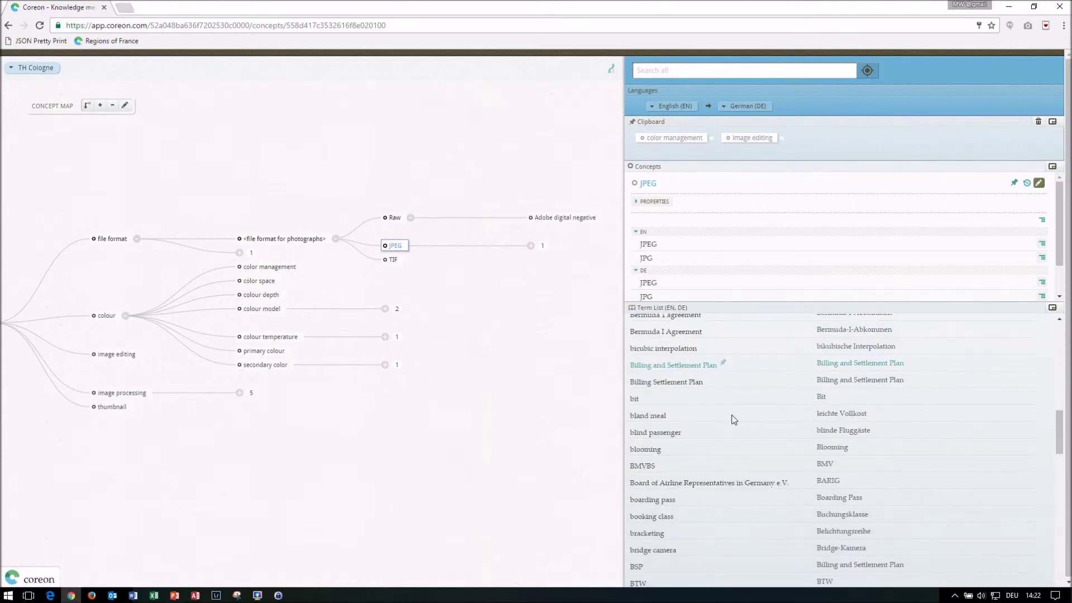
scroll(733, 402, "down", 5)
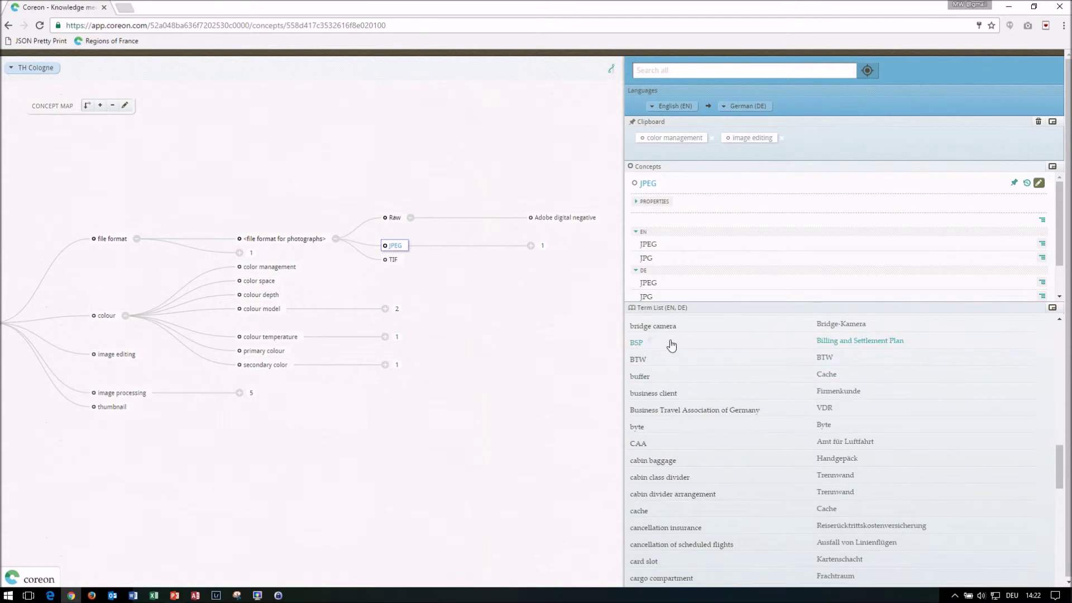
left_click(657, 374)
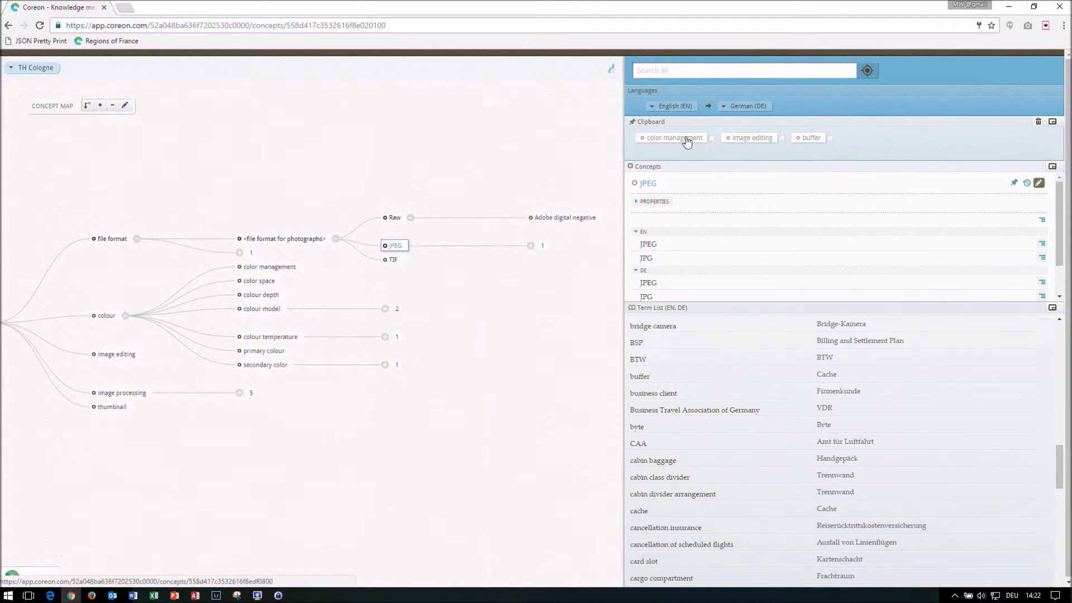
left_click(746, 144)
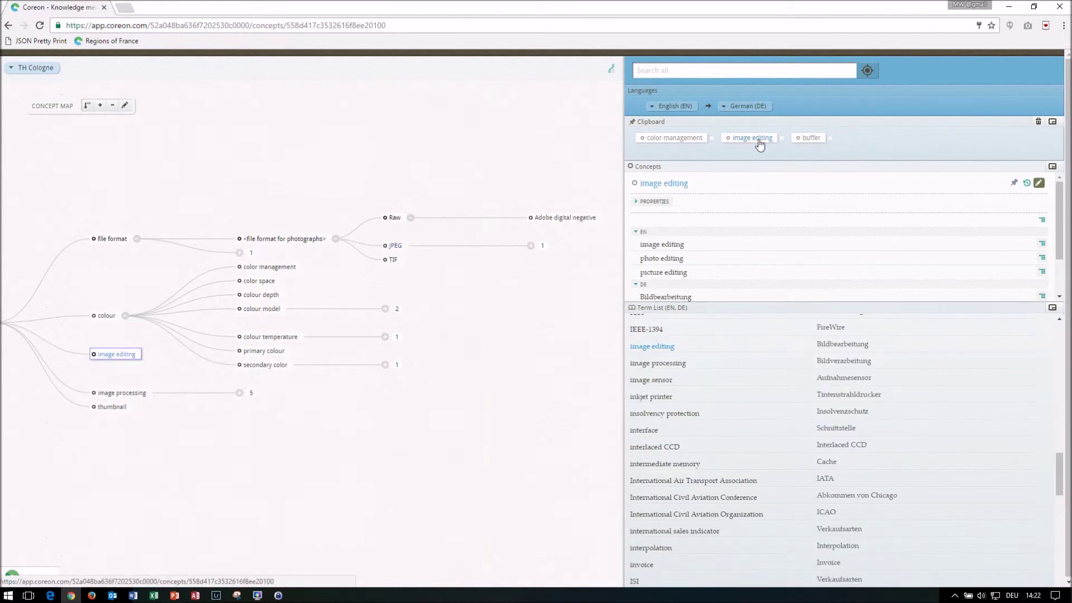
left_click(781, 139)
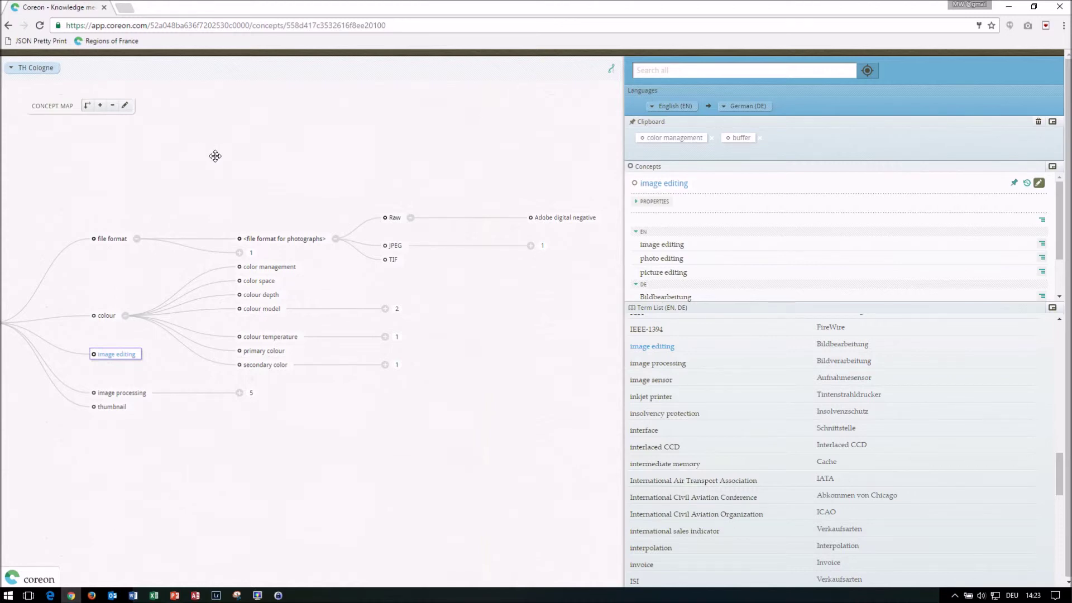
Select the image editing concept's ID, then its entire URL, in the address bar
left_click_drag(182, 184, 194, 188)
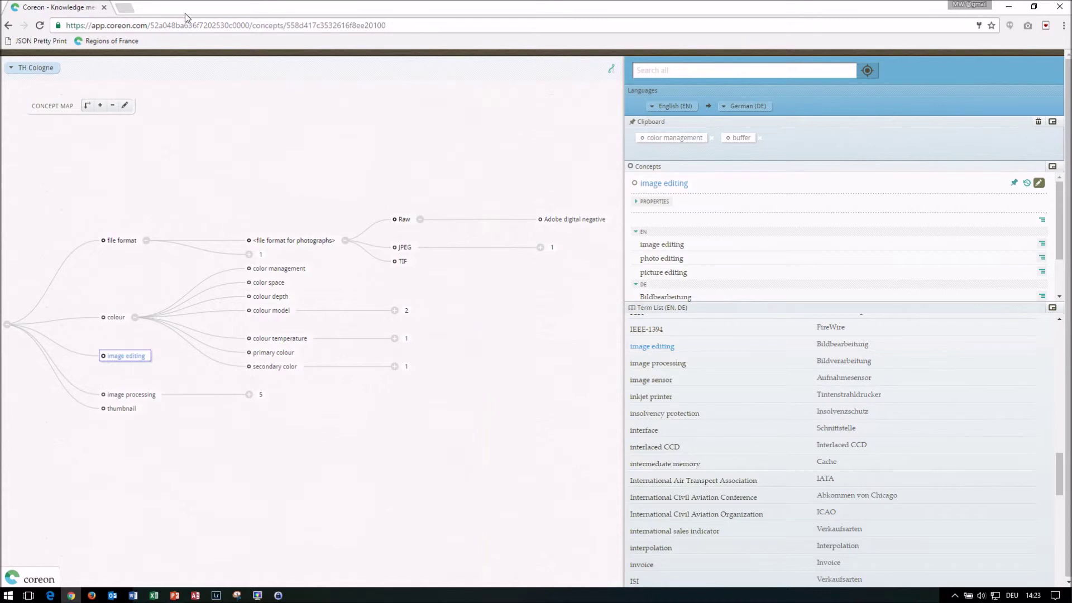
left_click(393, 25)
left_click_drag(288, 27, 388, 26)
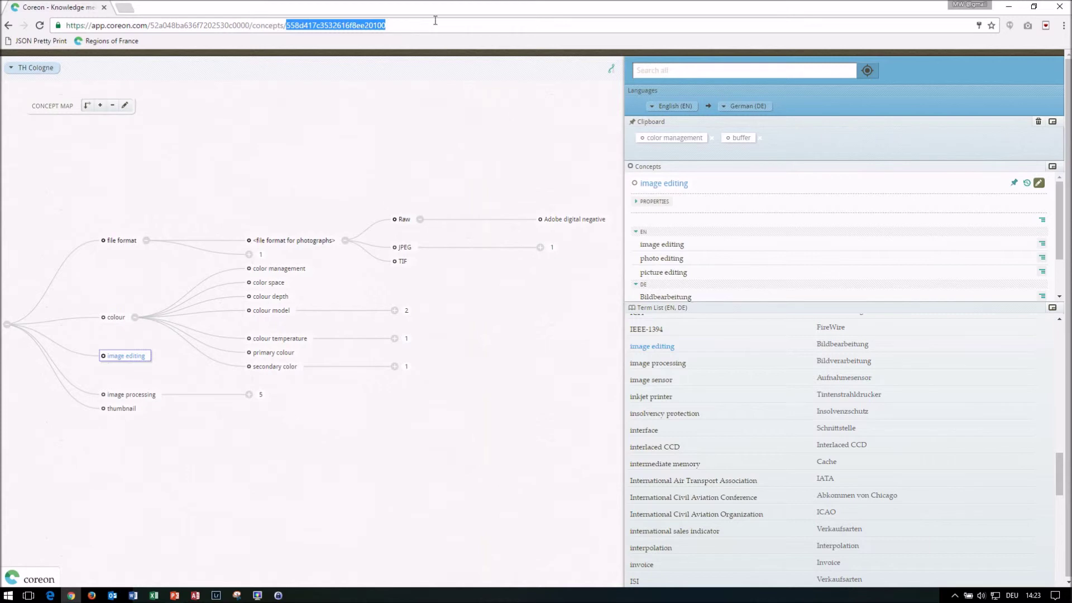
left_click_drag(426, 29, 54, 22)
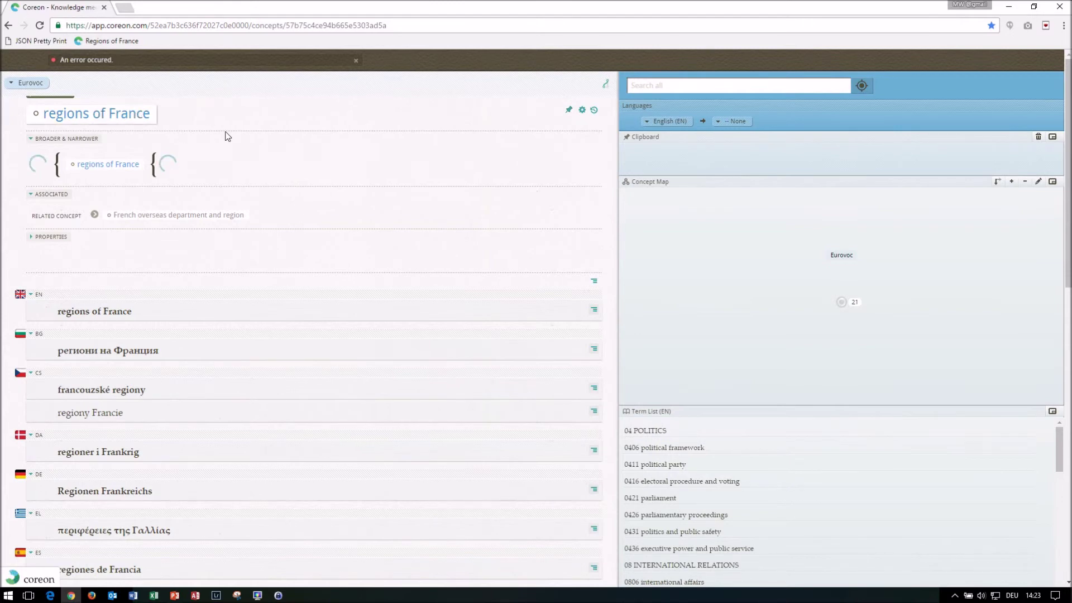
Dismiss the error banner on the 'regions of France' concept page and scroll through it
left_click(356, 60)
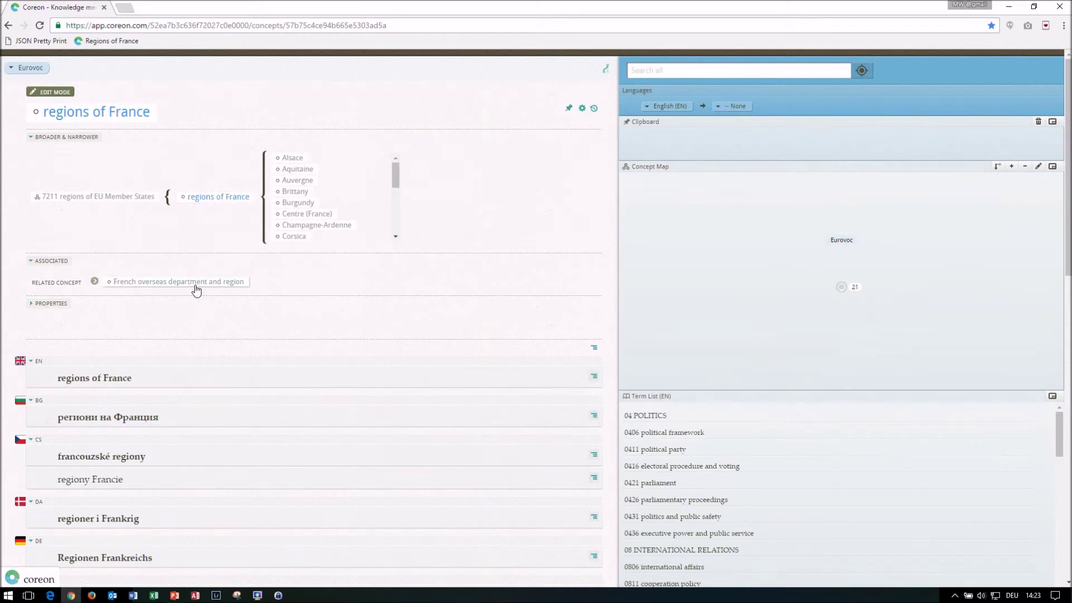
scroll(282, 301, "down", 5)
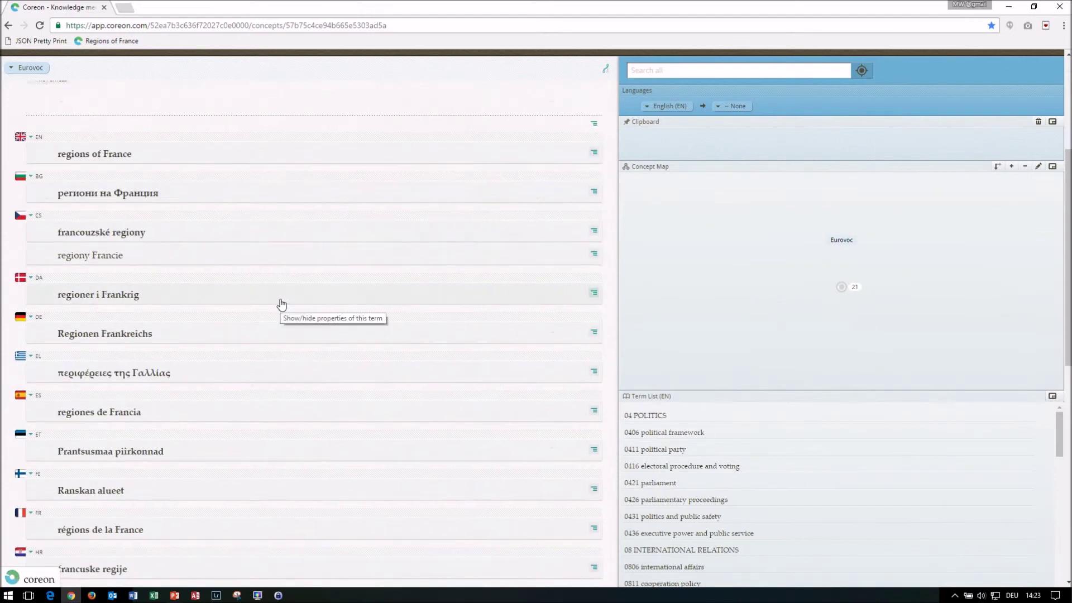
scroll(250, 318, "up", 4)
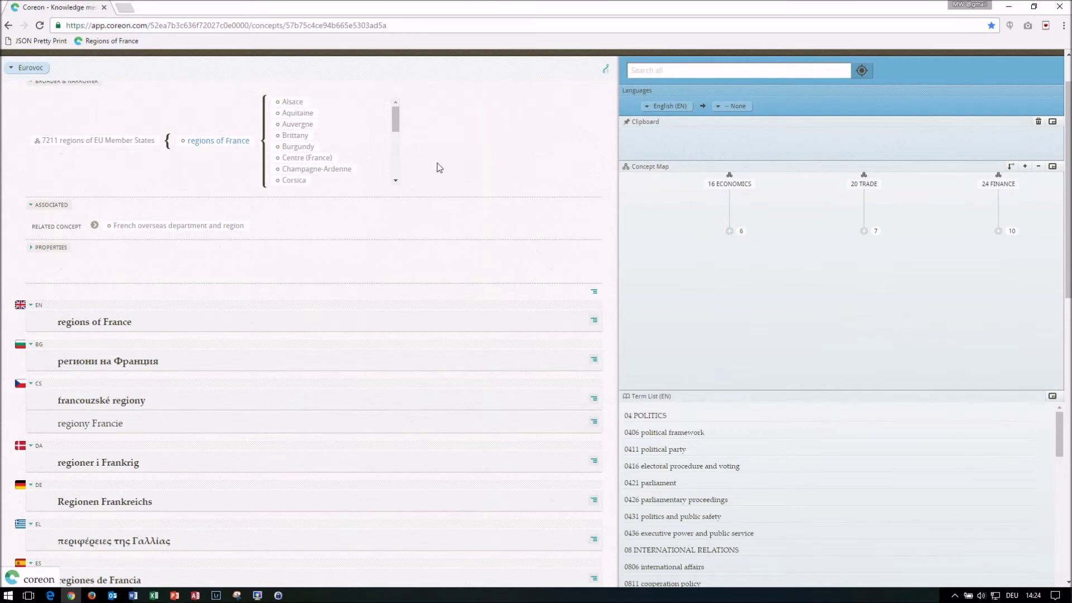
left_click(683, 70)
Search for 'champagne', finding champagne under wine and Champagne-Ardenne under regions of France
type("champagne")
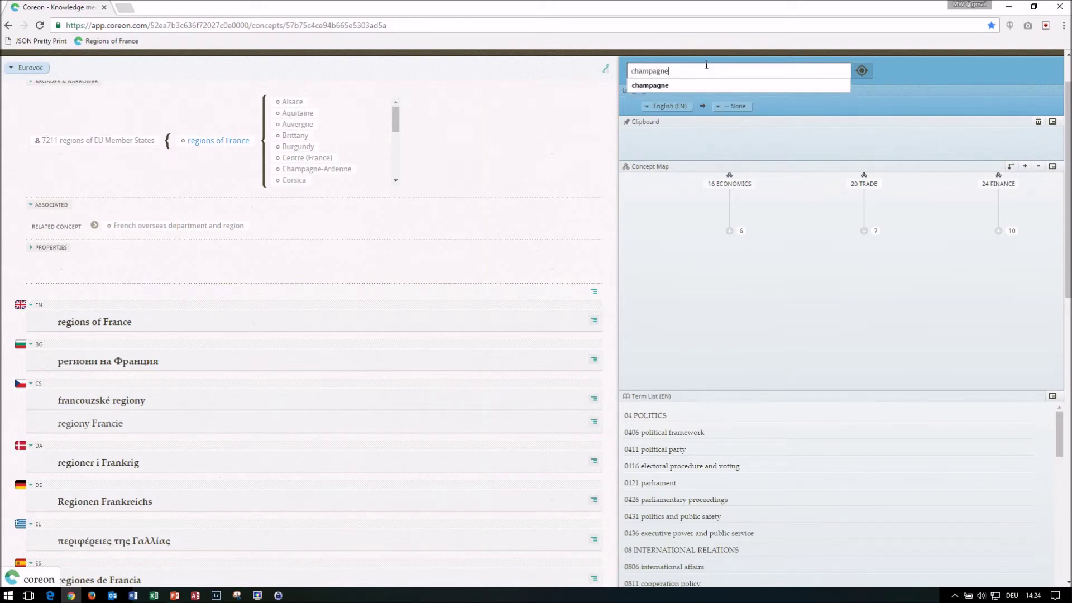
left_click(861, 70)
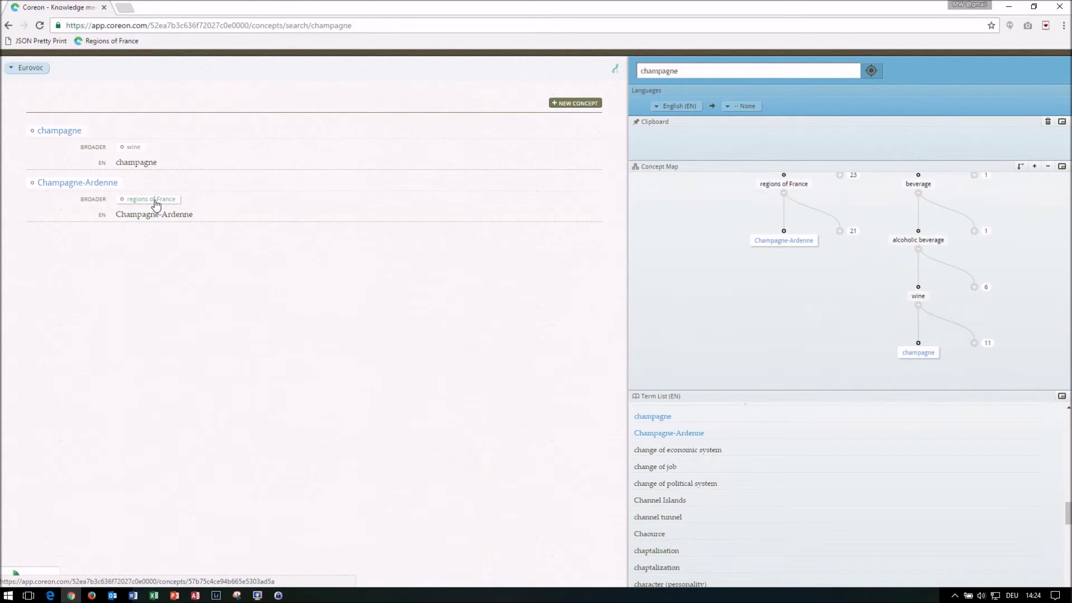
left_click_drag(683, 221, 684, 229)
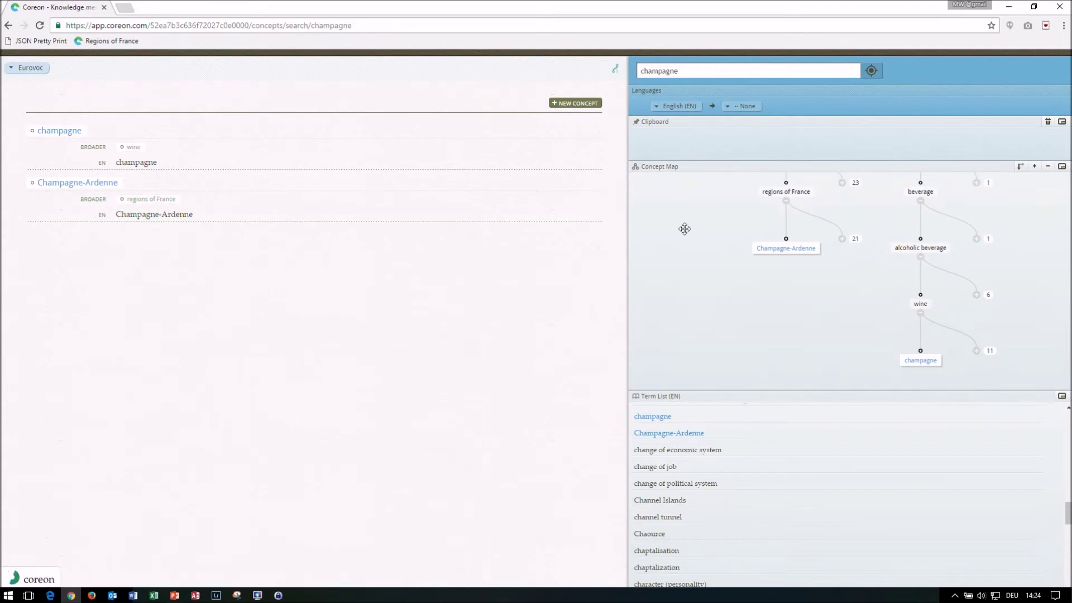
Maximize the concept map, pan to the Eurovoc root, and open the 'beverage' concept
left_click(1062, 167)
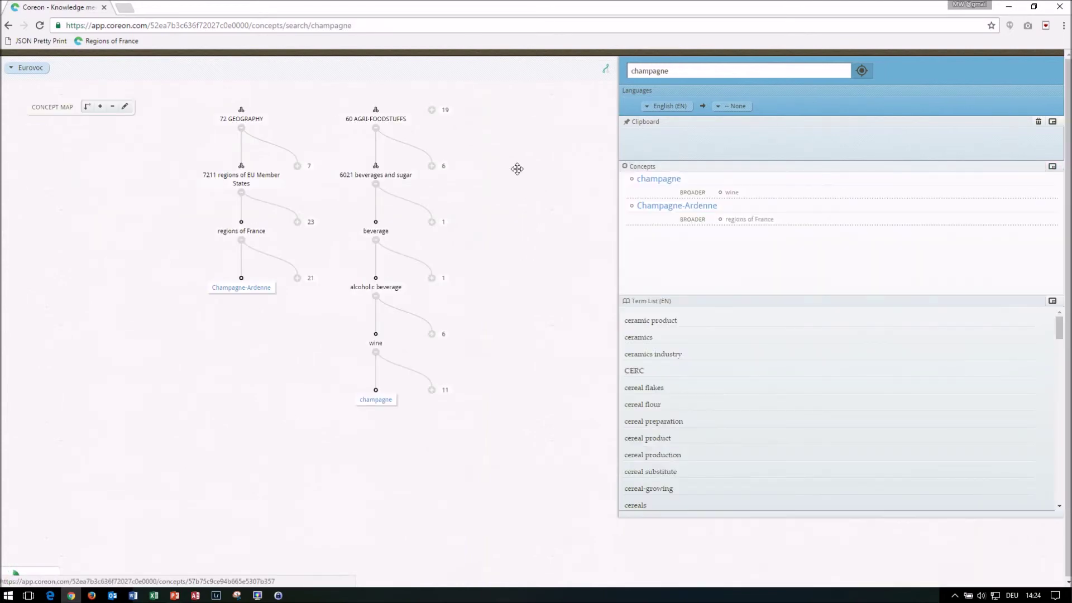
left_click_drag(513, 139, 503, 165)
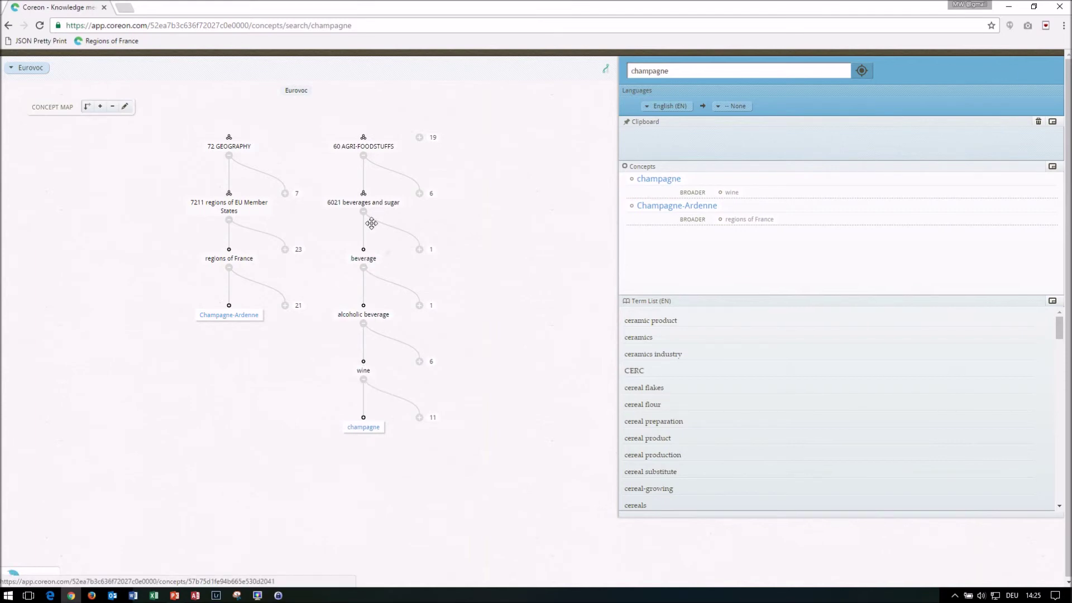
left_click_drag(504, 175, 502, 192)
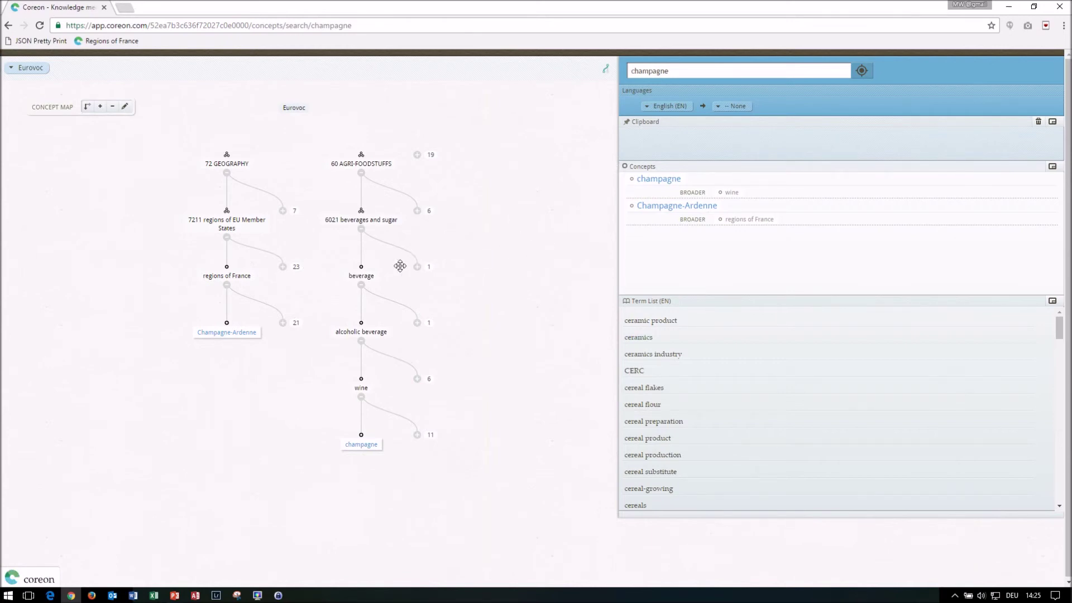
left_click(370, 279)
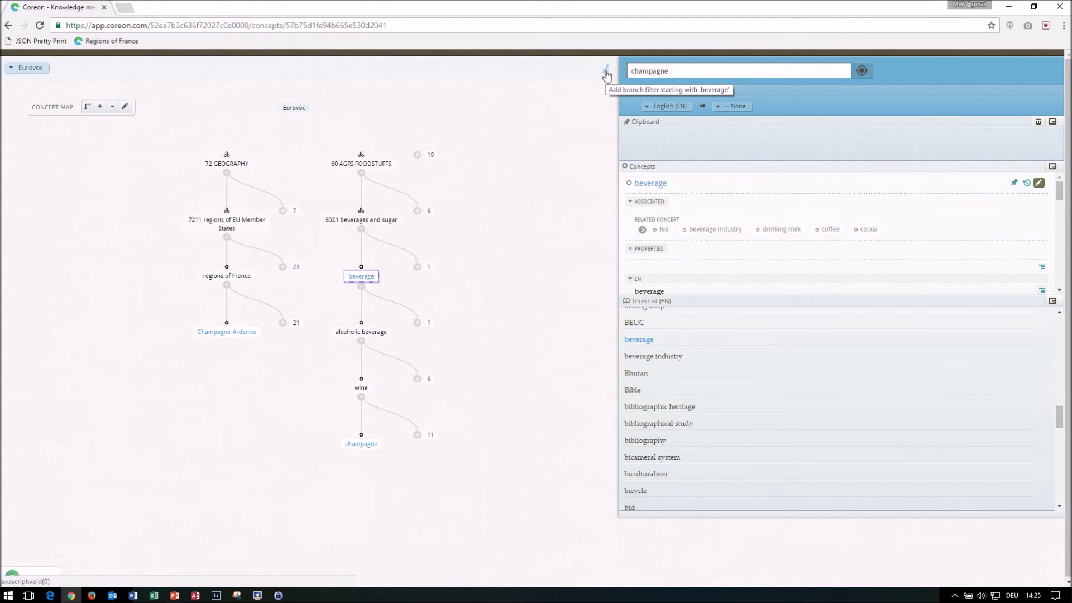
left_click(606, 71)
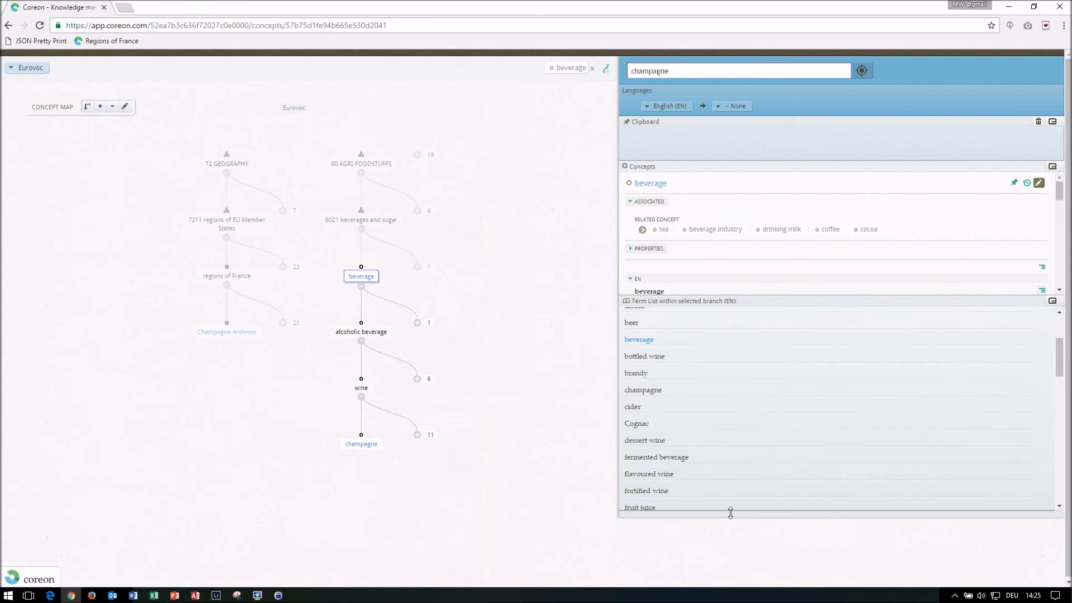
Enlarge the beverage-branch term list and rerun the champagne search within that branch
left_click_drag(730, 513, 733, 541)
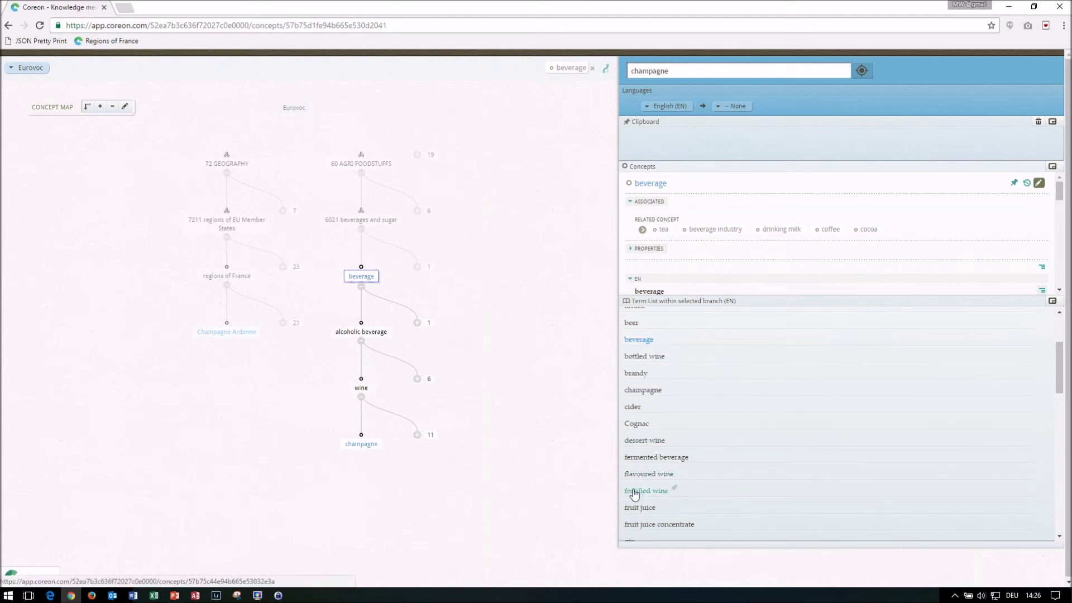
left_click(735, 70)
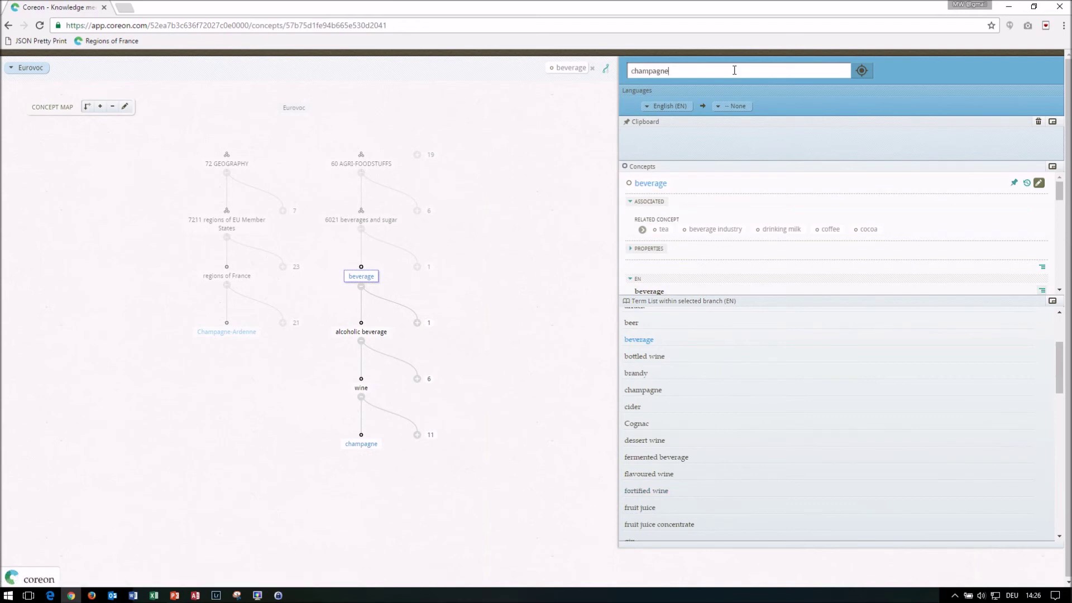
left_click(866, 75)
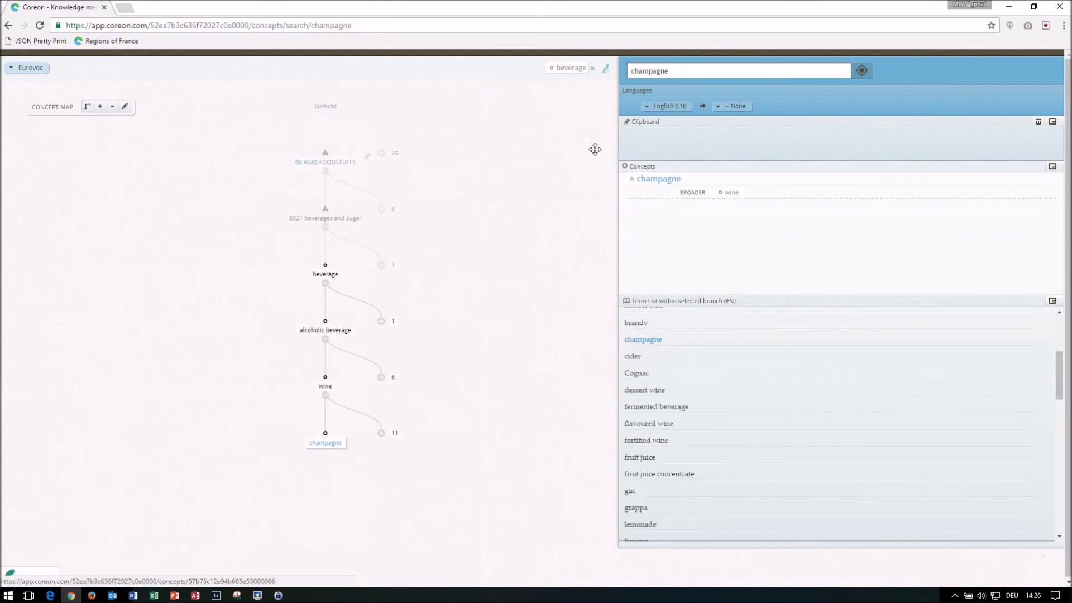
Remove the 'beverage' branch filter so terms span the whole repository
left_click(593, 68)
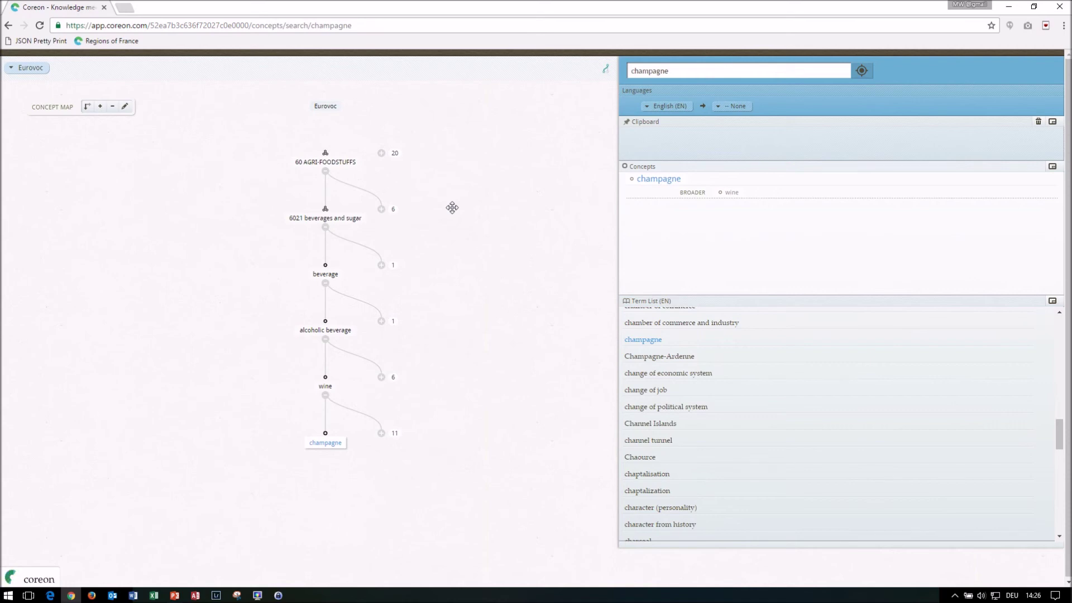
Switch to the 'How to Browse Repositories' PowerPoint slide show with Alt+Tab
key("alt+Tab")
key("alt+Tab")
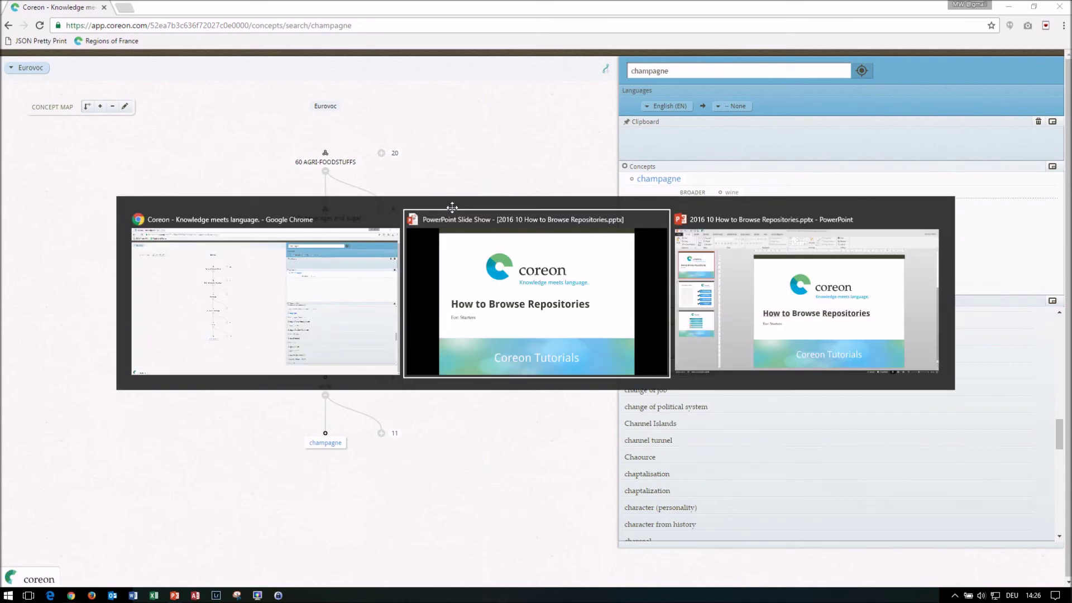